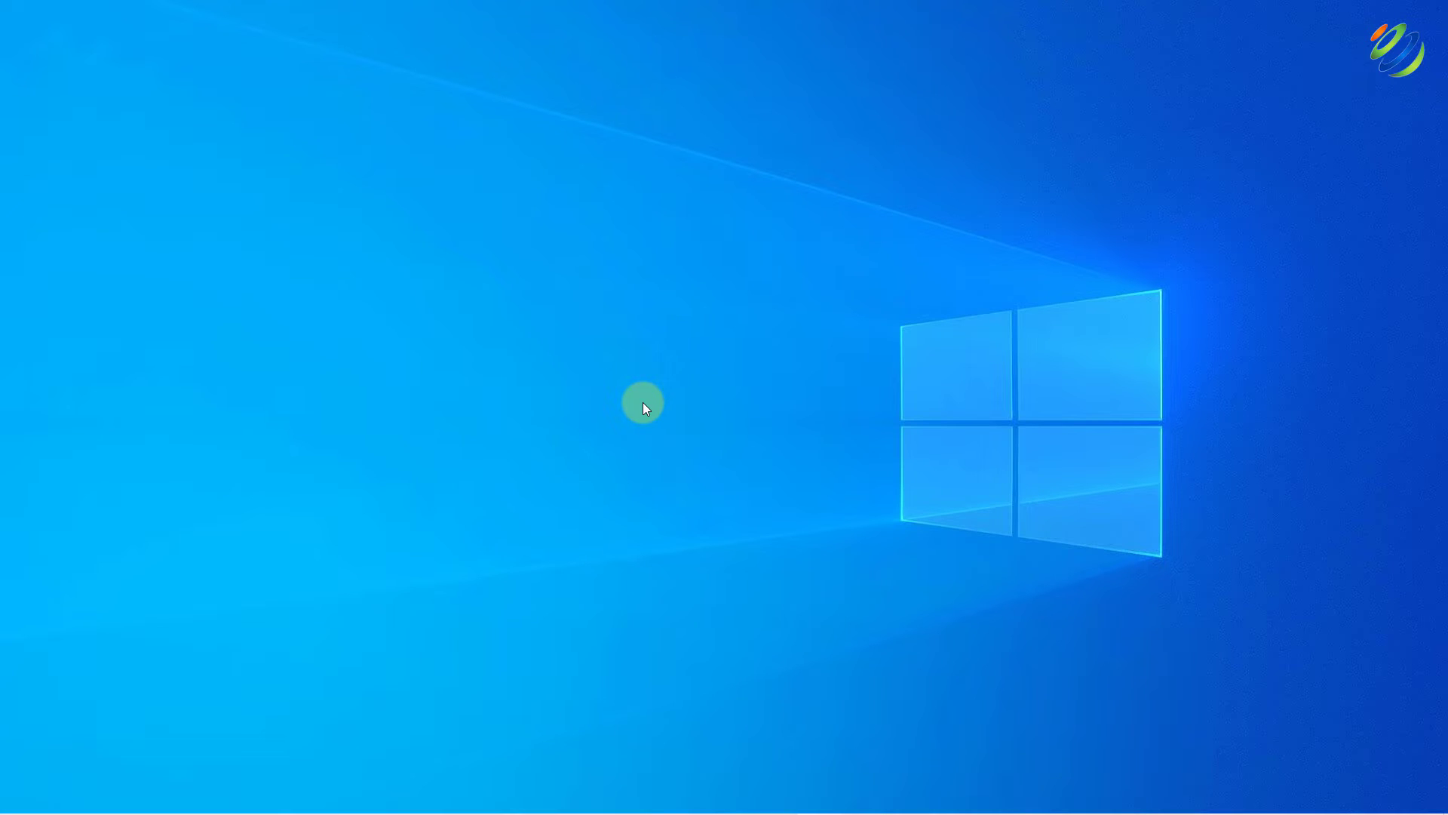
Search 'sett' from the Start menu and launch the Settings app
key("super")
type("sett")
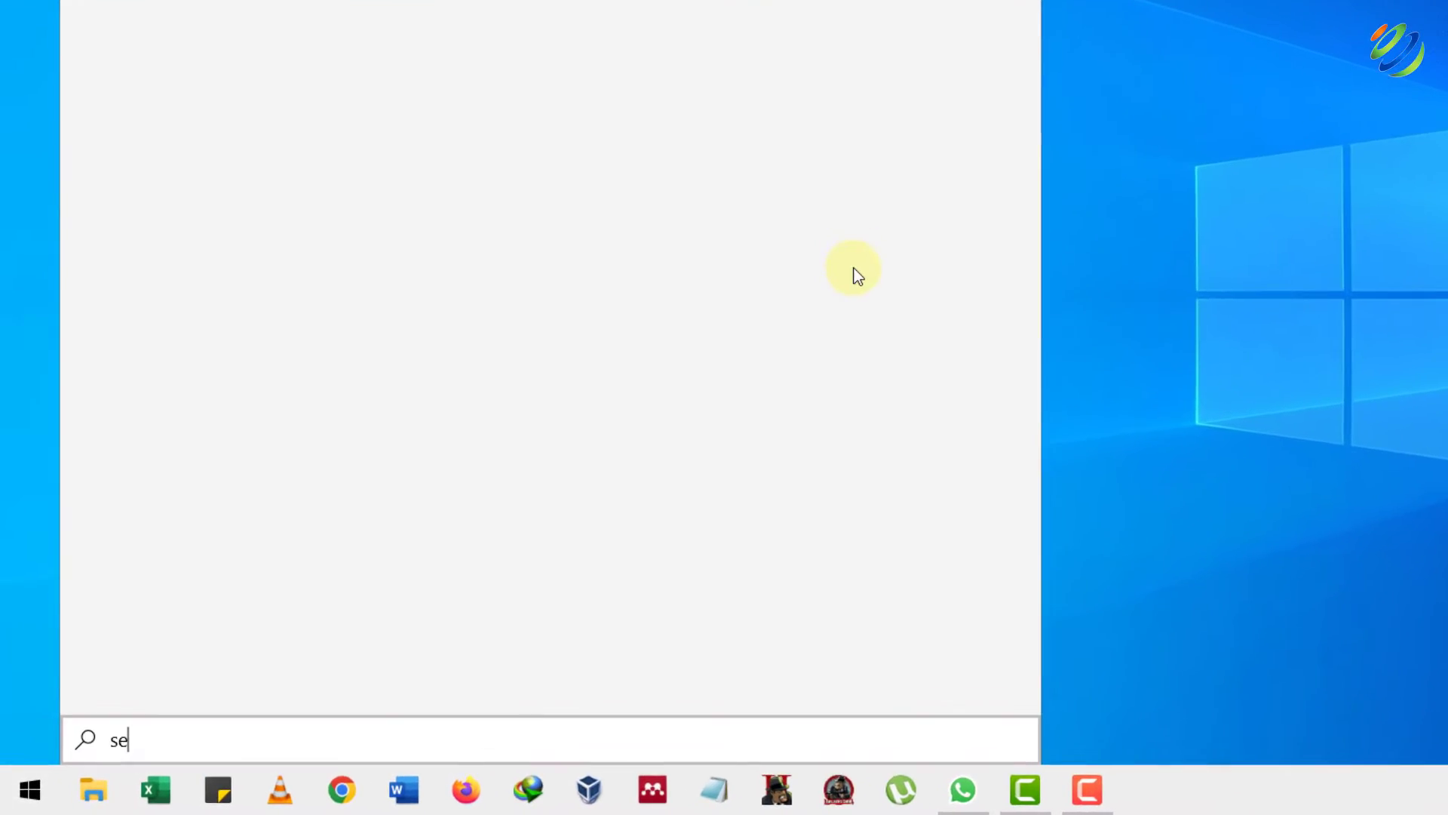
left_click(857, 276)
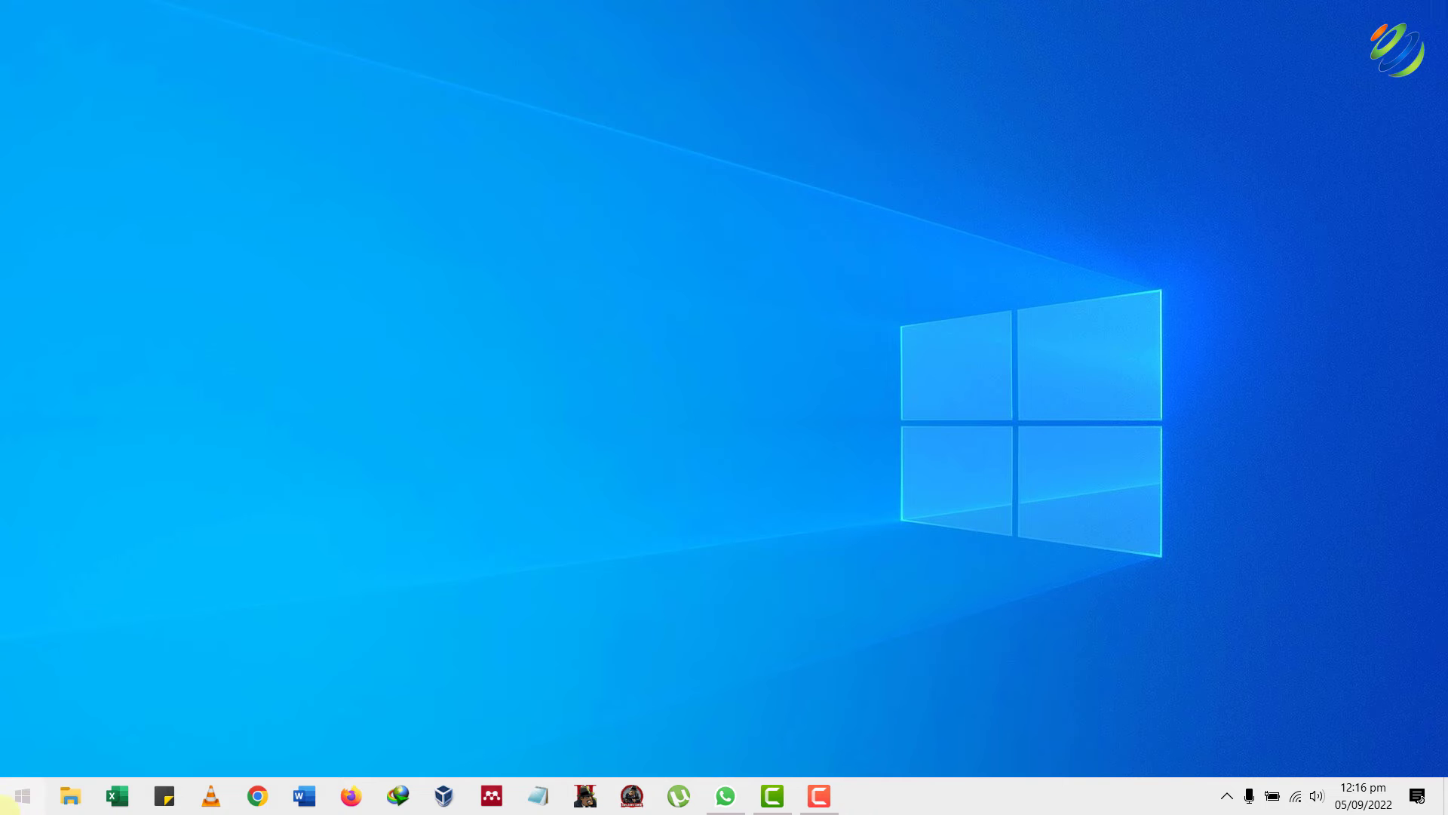
Open Device Manager maximized with Universal Serial Bus controllers expanded to show the USB hubs
right_click(16, 798)
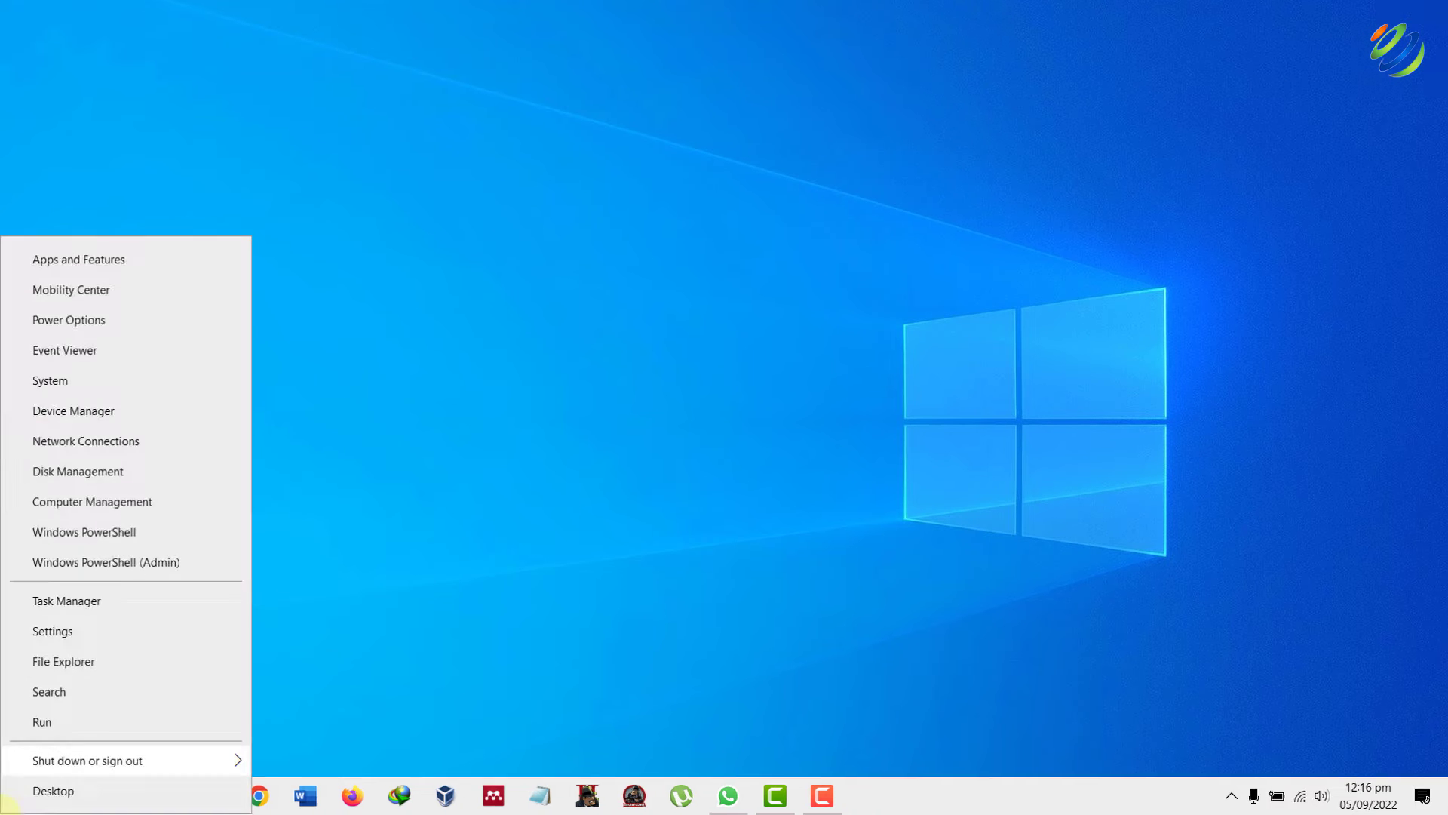
left_click(102, 408)
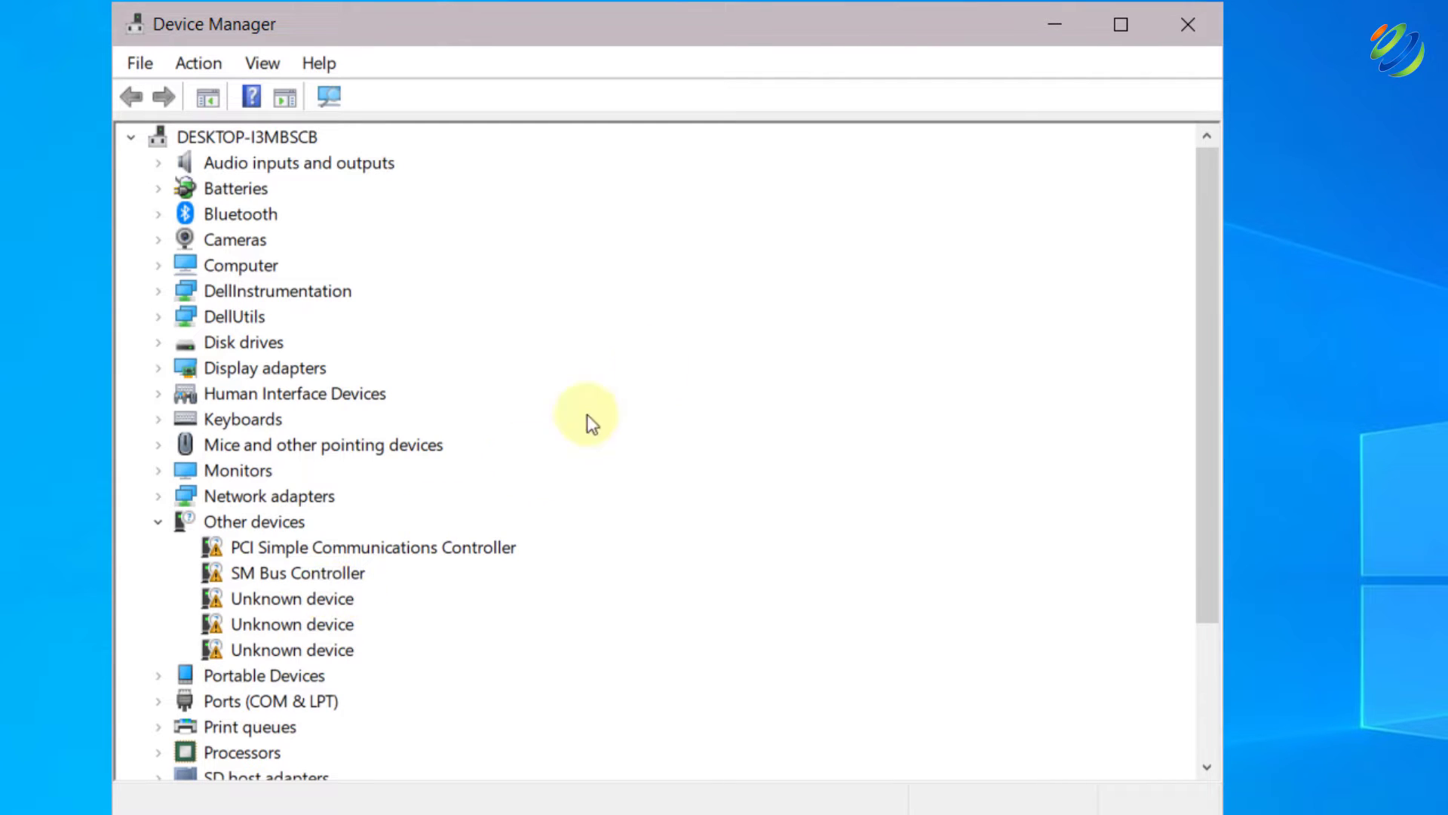
left_click(1122, 30)
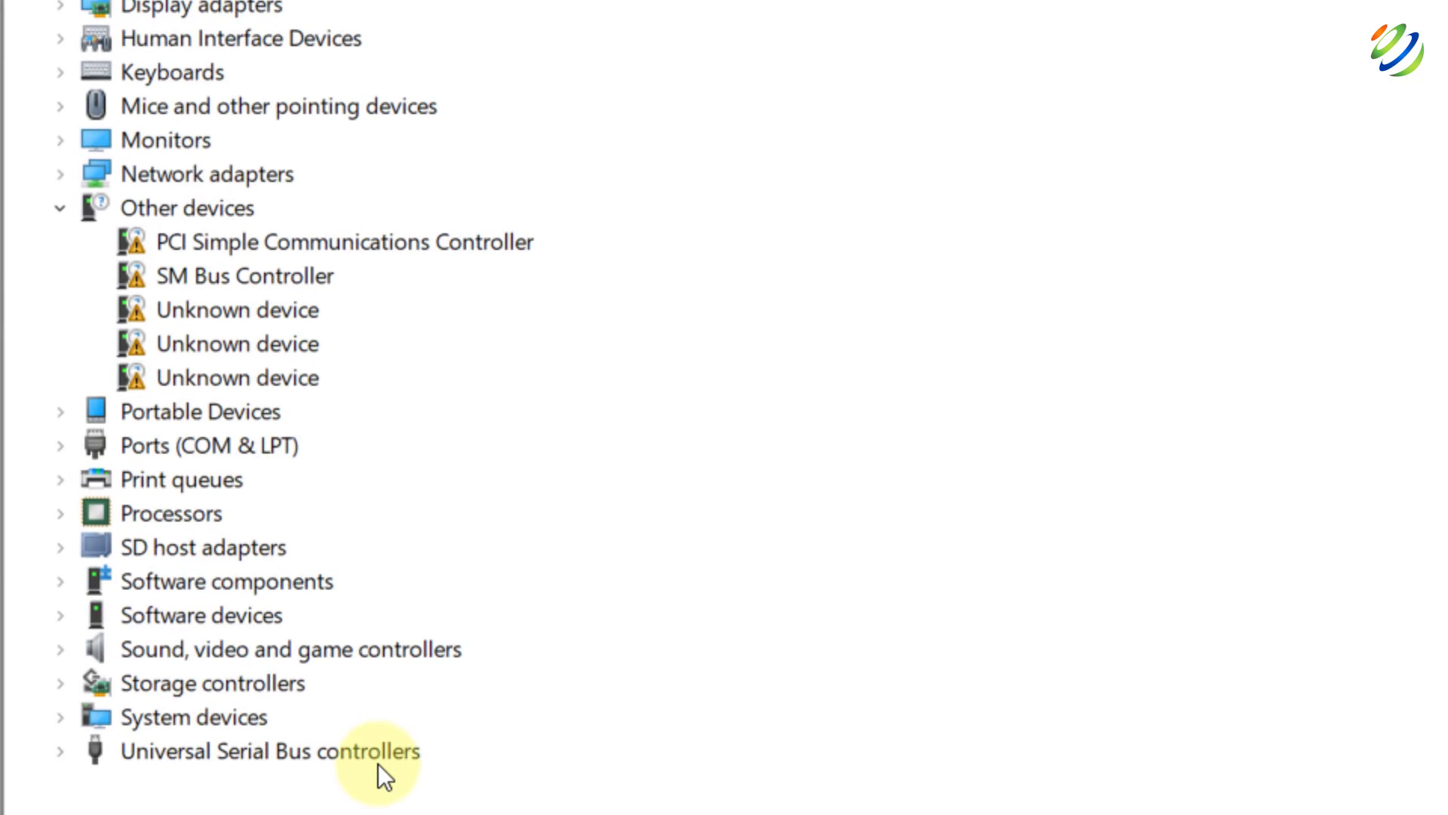
left_click(62, 752)
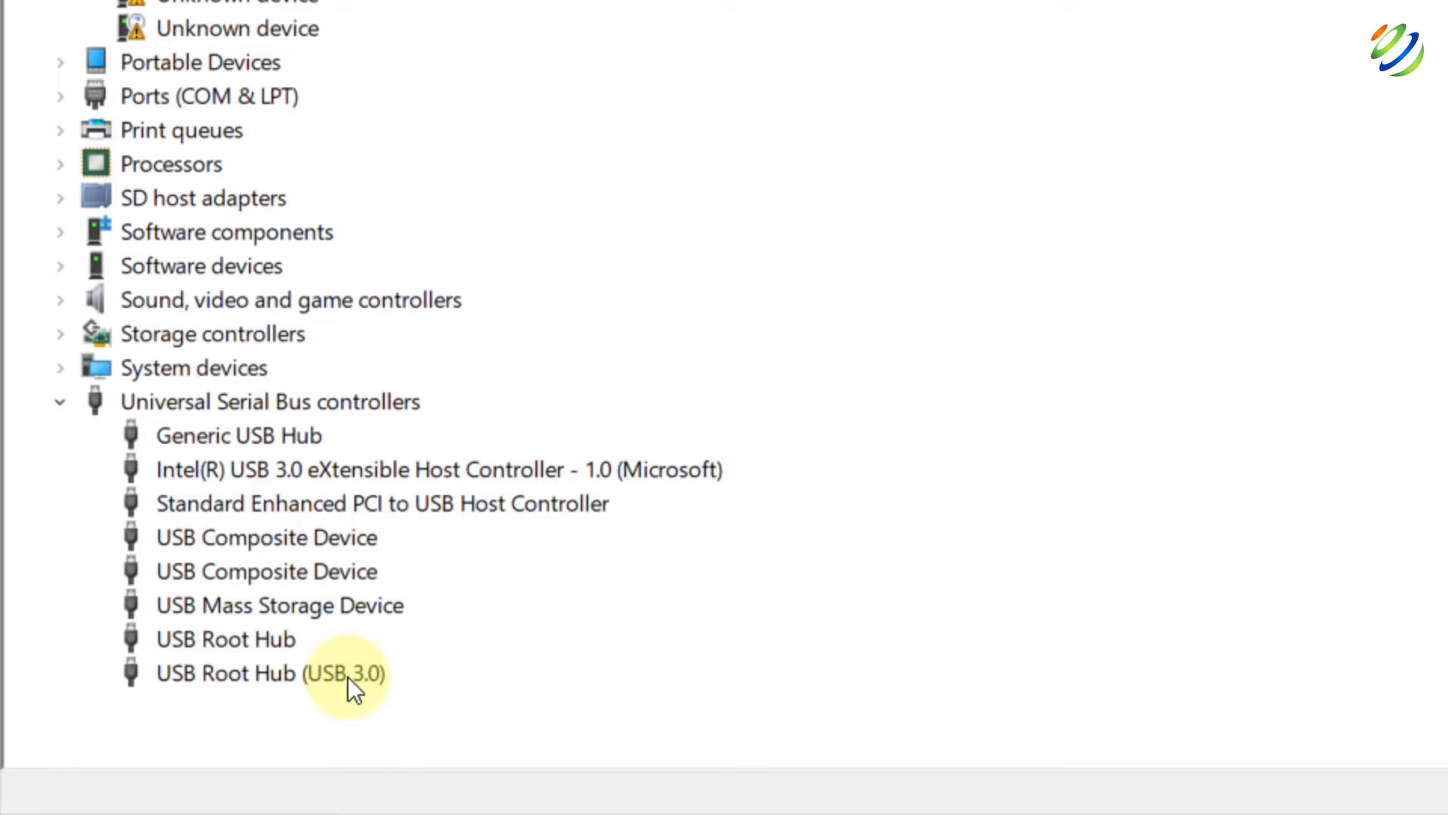
Disable and re-enable the Generic USB Hub, then scan for hardware changes
right_click(219, 440)
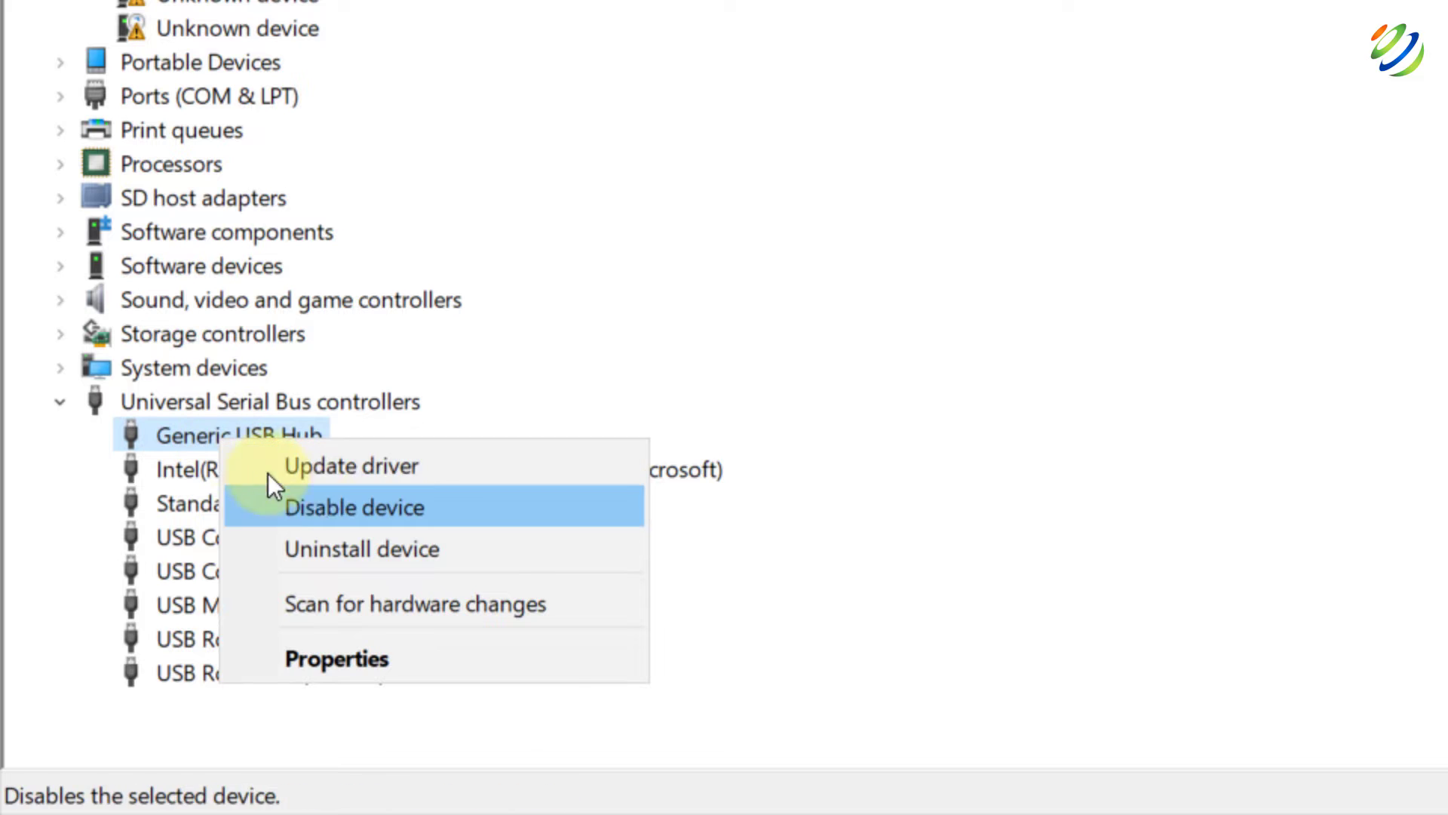
left_click(283, 502)
left_click(1169, 246)
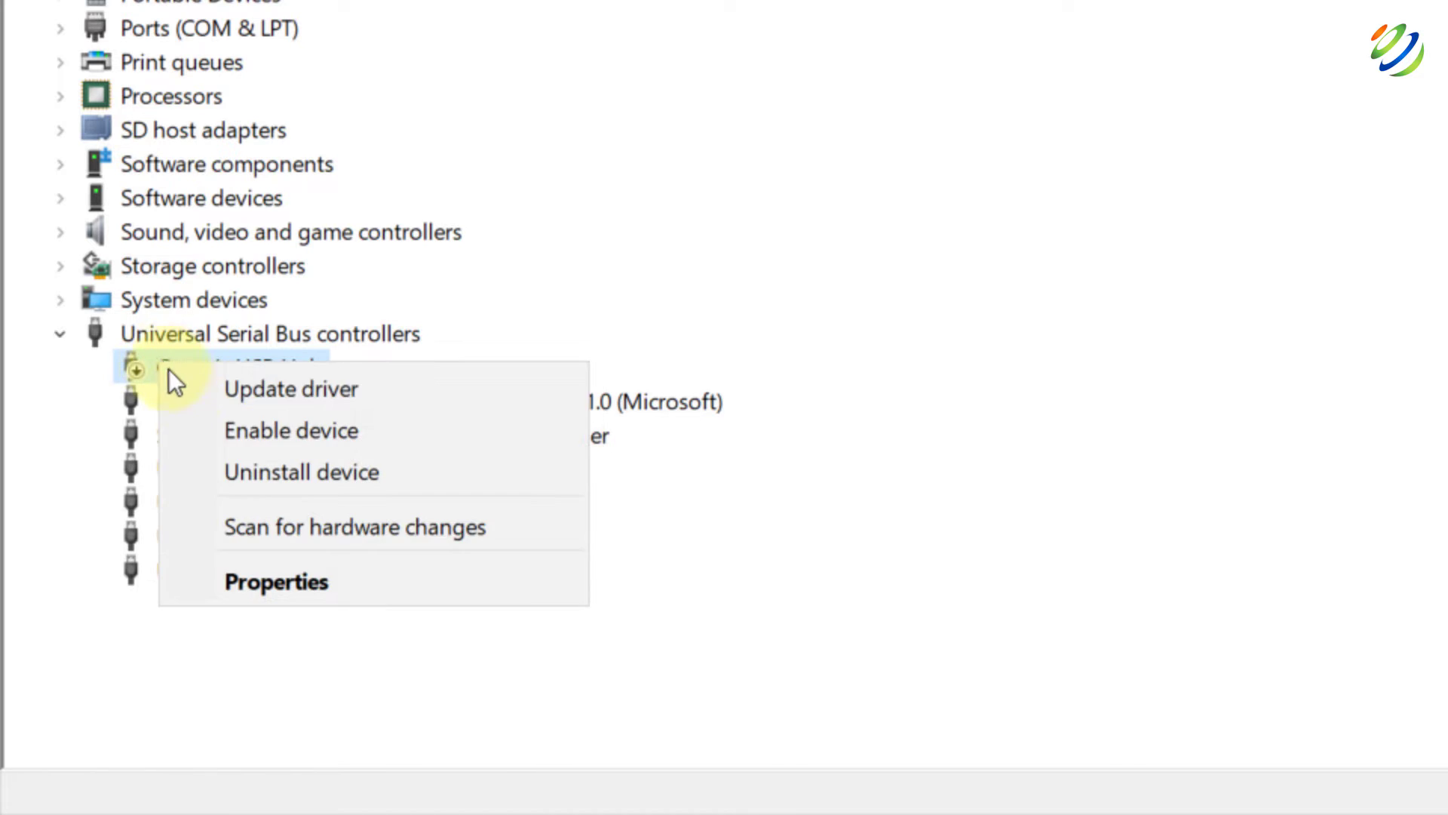
left_click(233, 428)
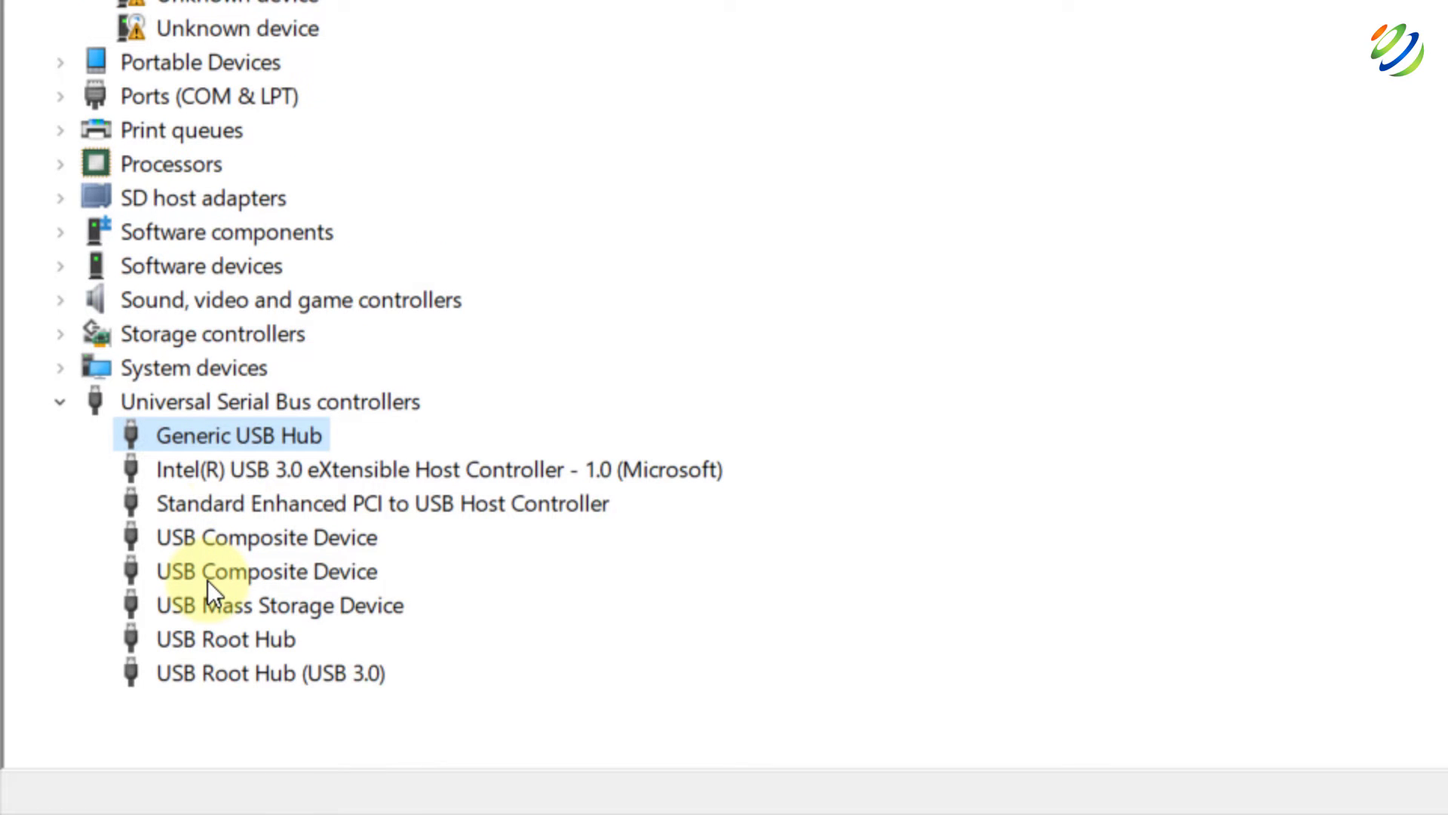
left_click(178, 37)
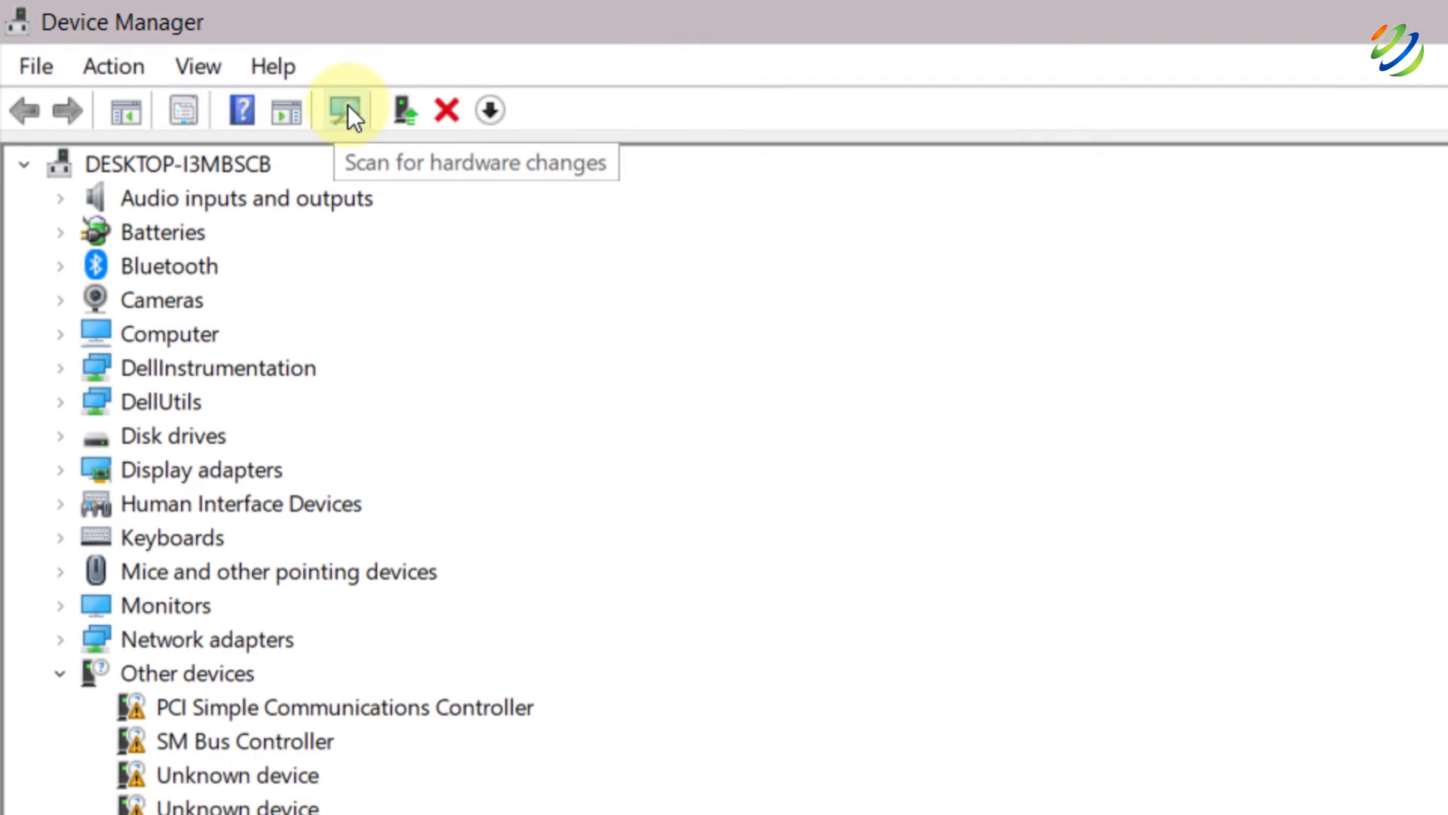
left_click(347, 109)
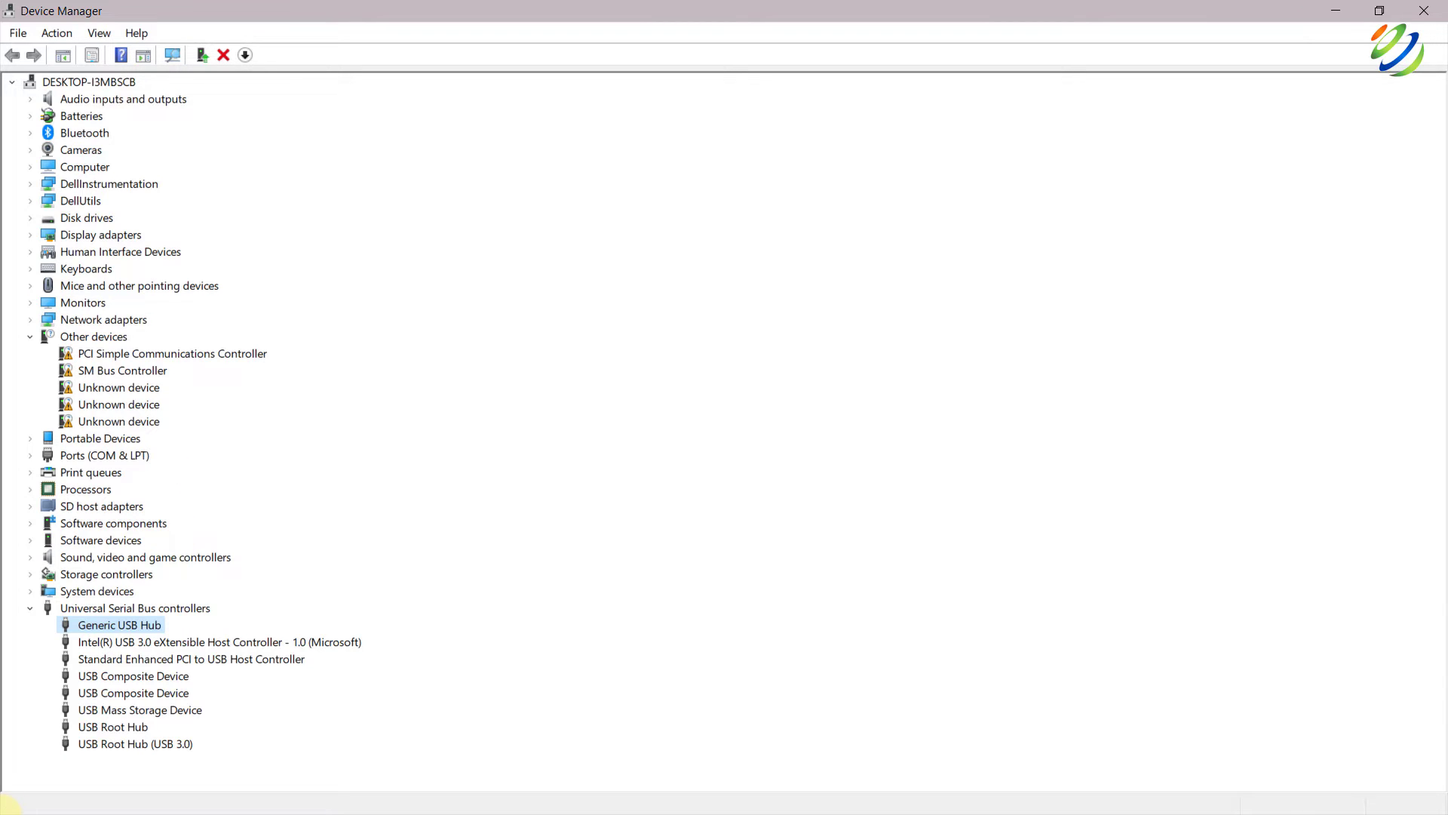
In Power Options, check that the Balanced plan's USB selective suspend setting shows Enabled
left_click(6, 805)
right_click(6, 806)
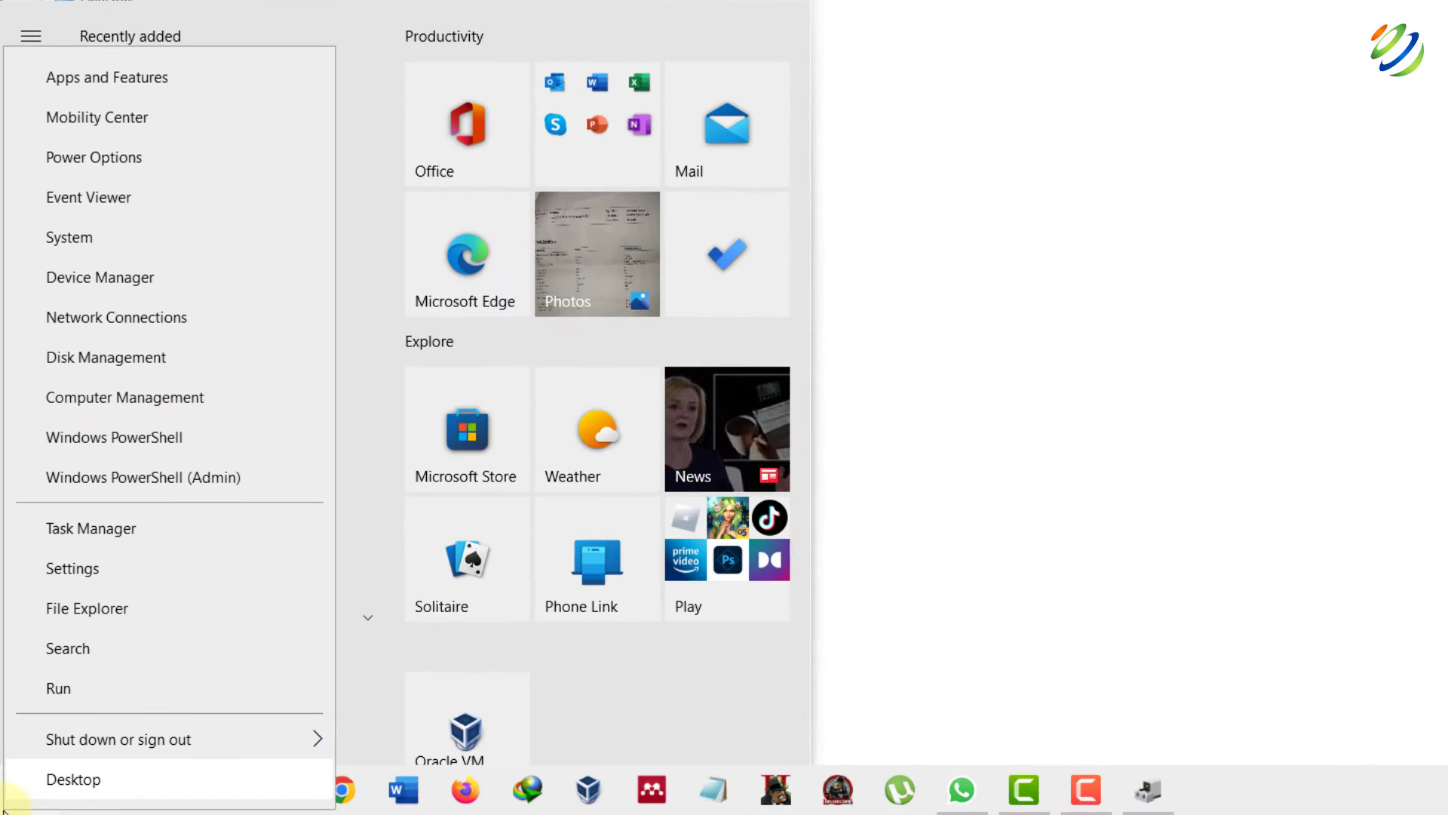
left_click(165, 155)
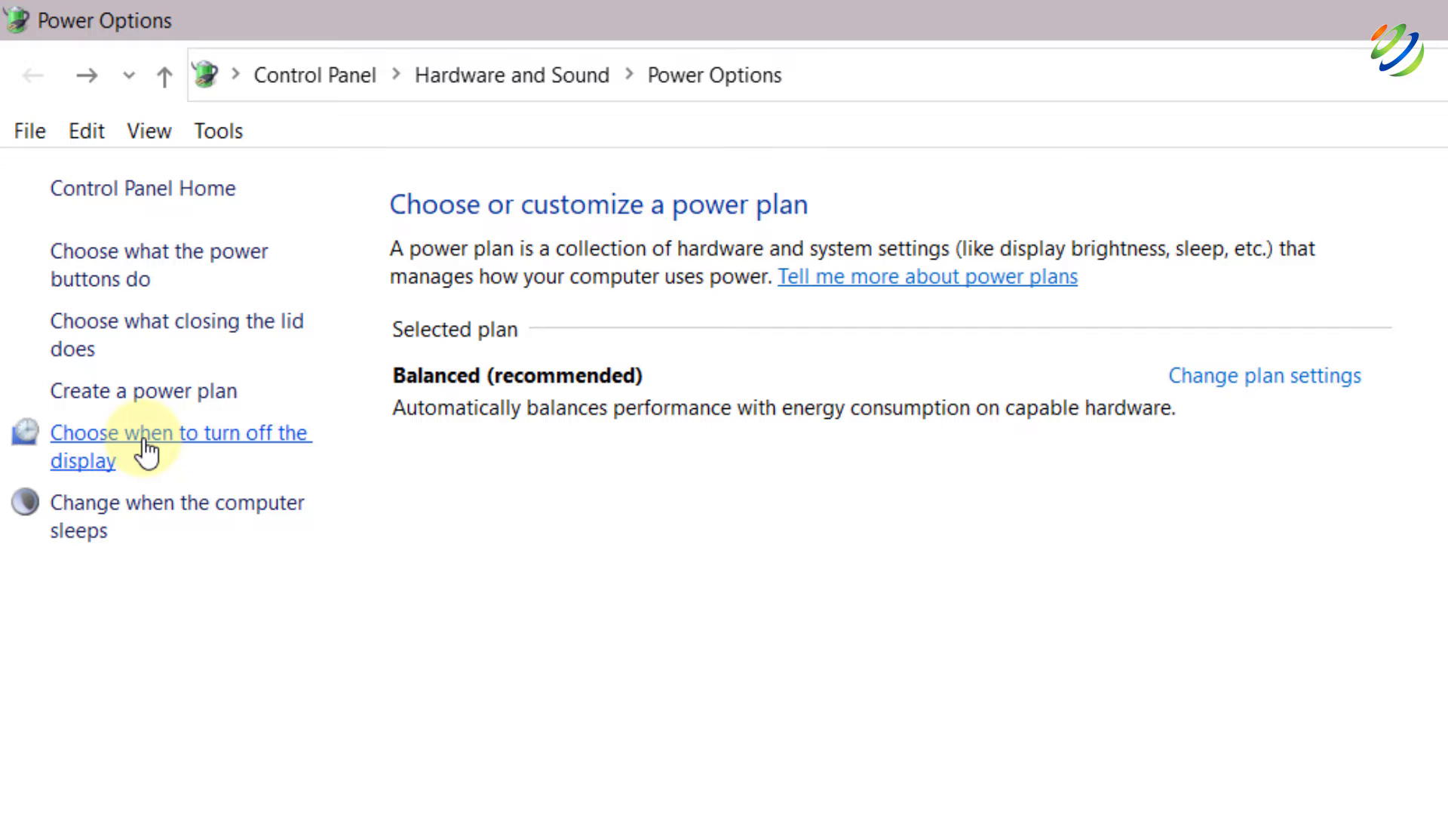
left_click(146, 451)
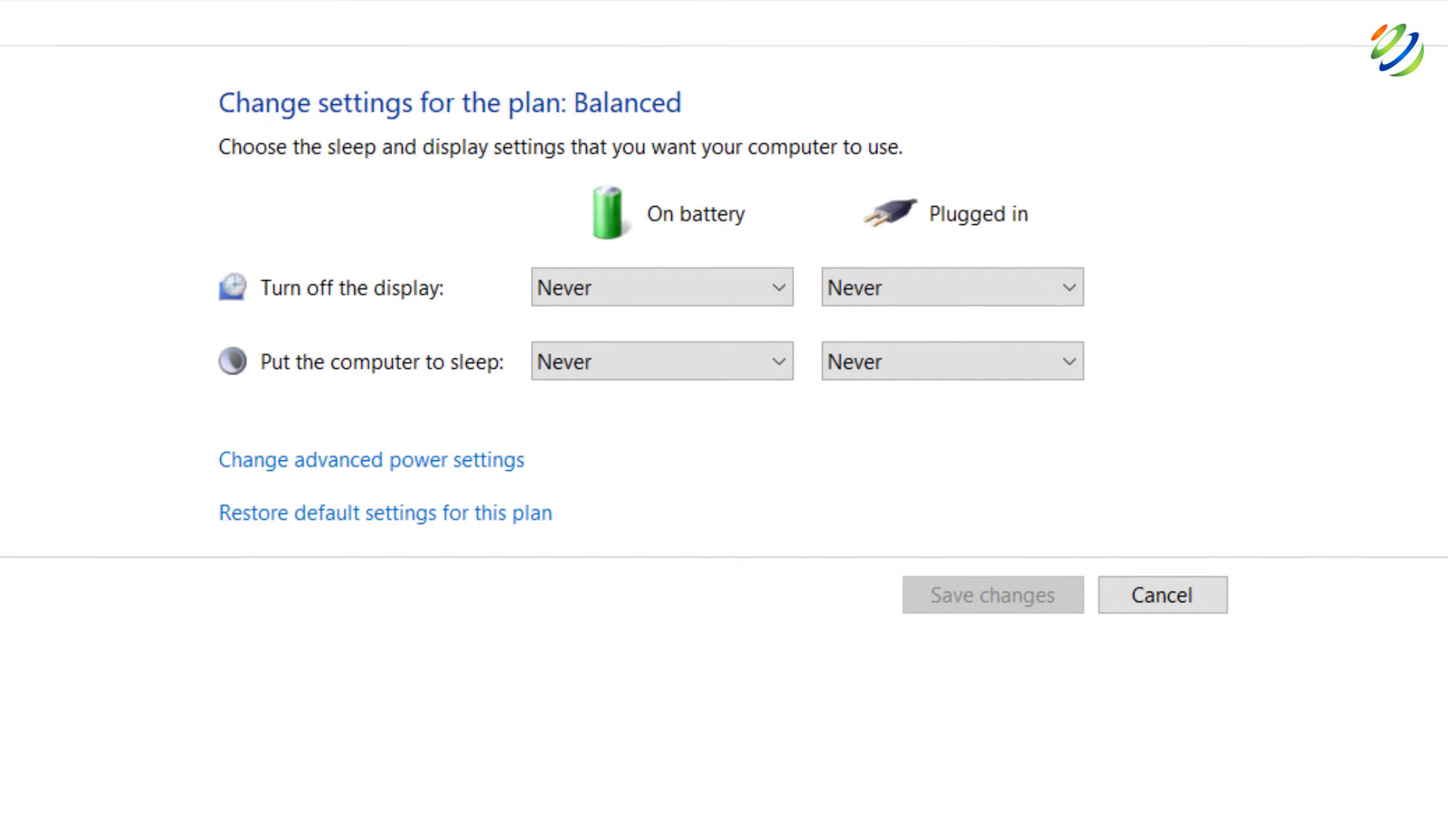
left_click(385, 477)
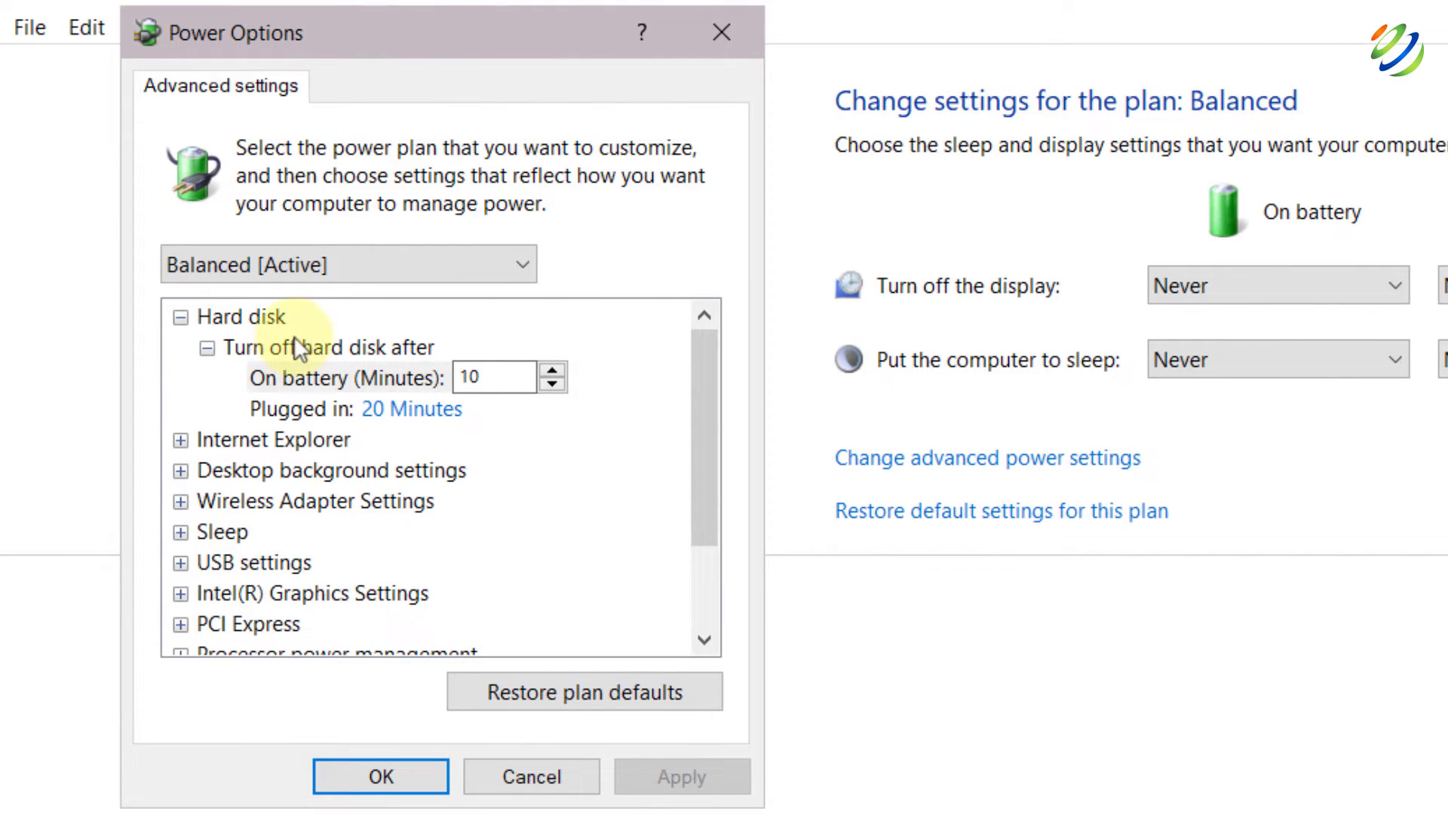
left_click(181, 562)
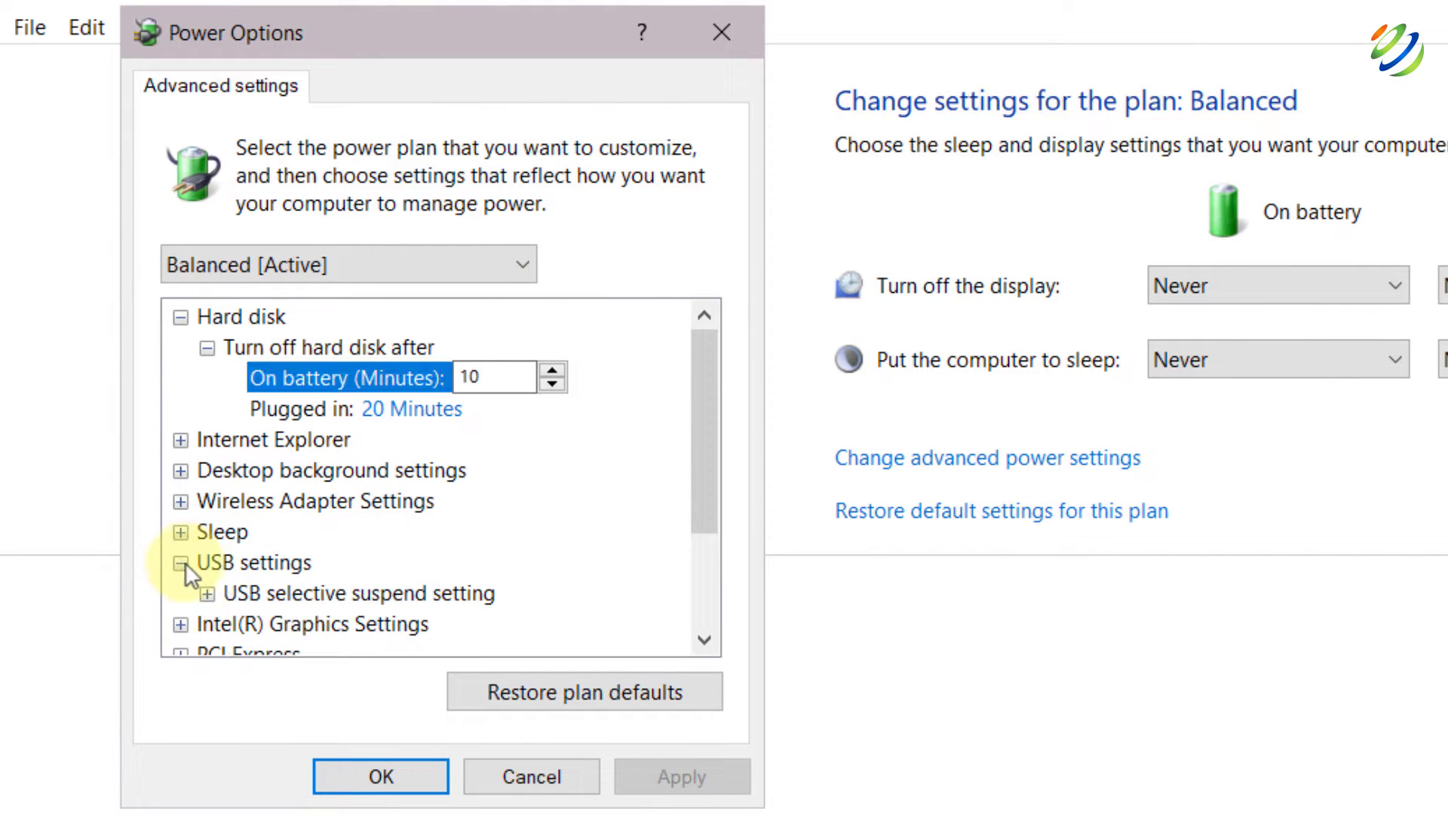
left_click(207, 593)
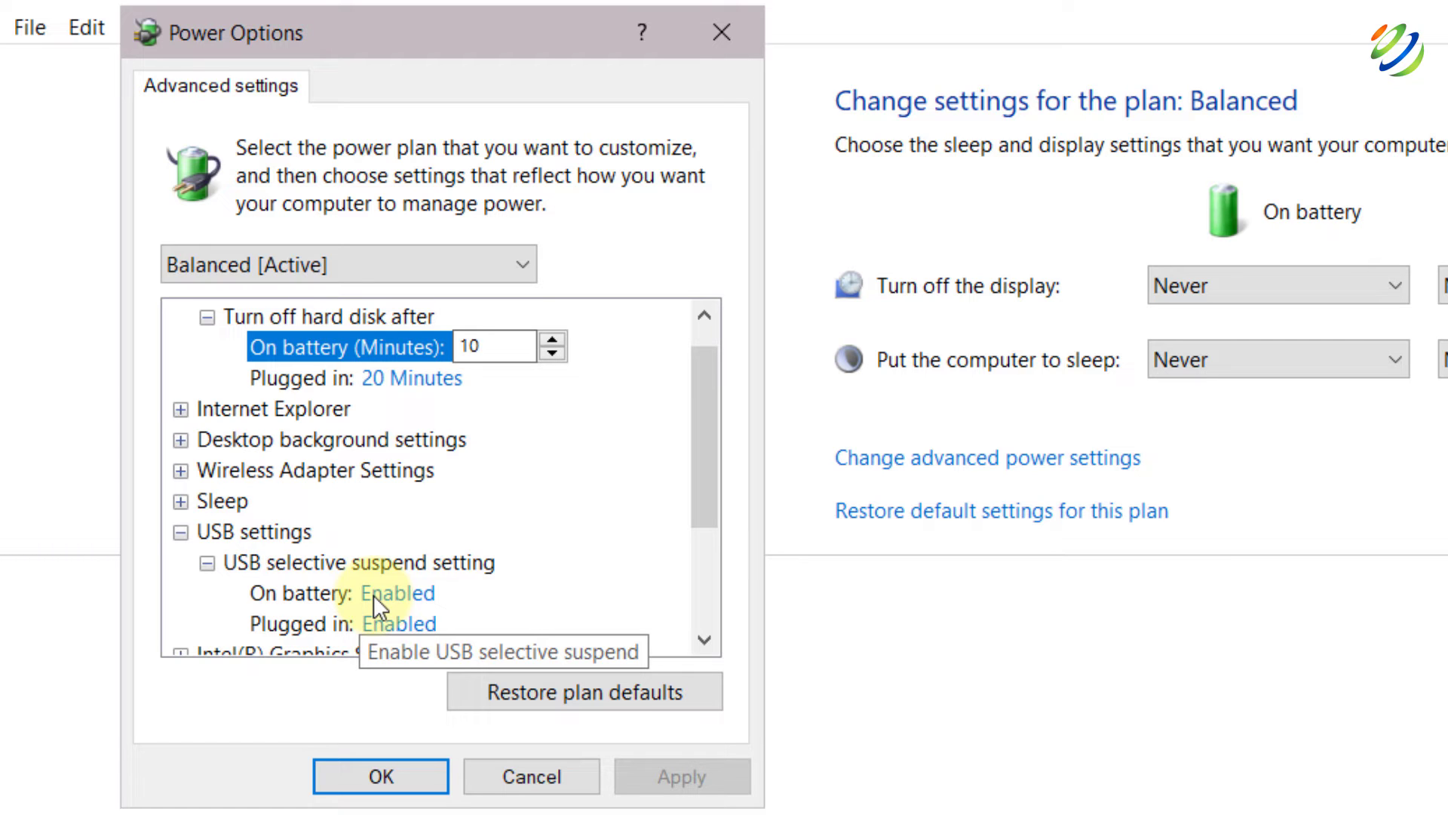
left_click(392, 767)
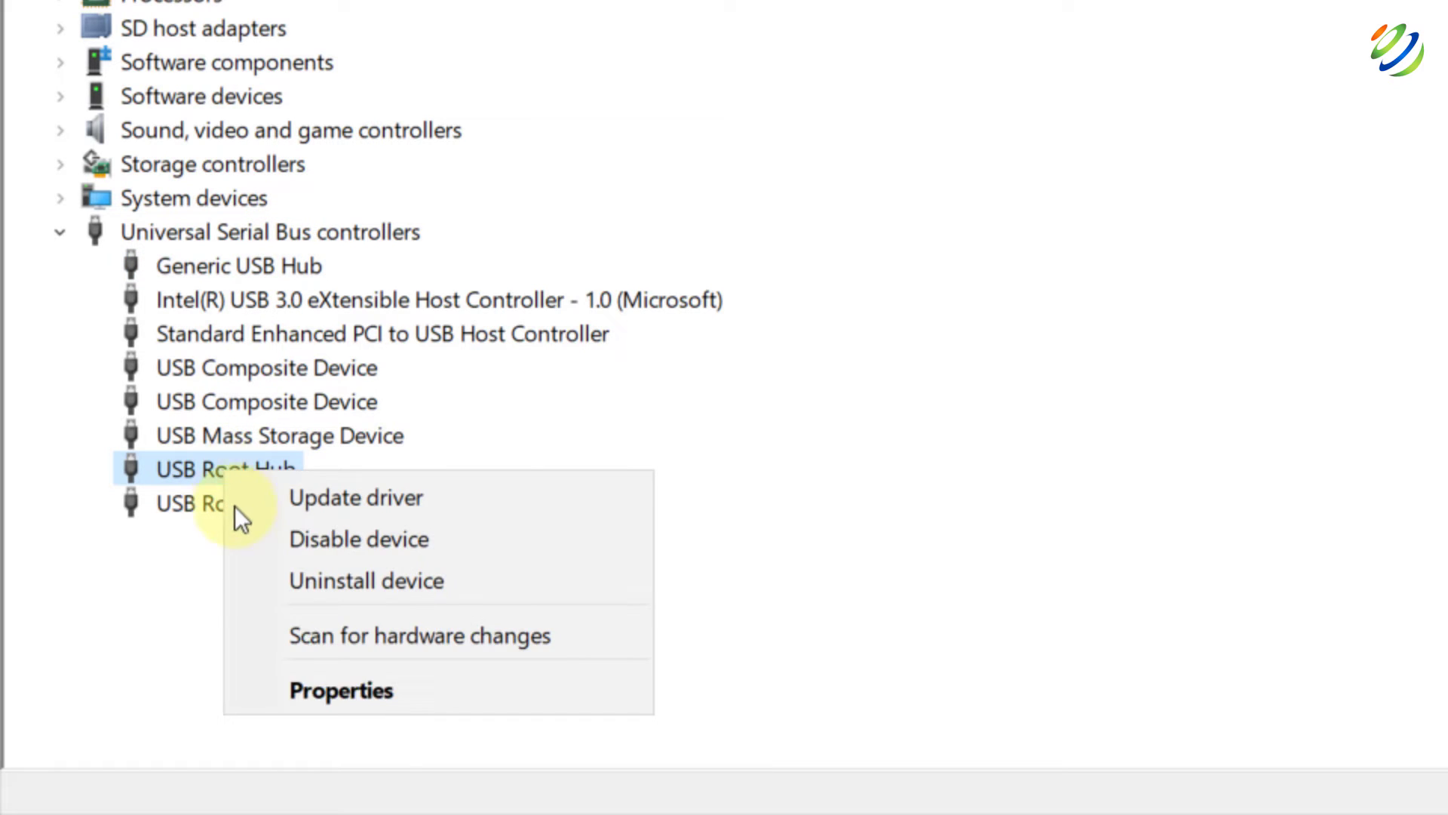
Uncheck 'Allow the computer to turn off this device to save power' for USB Root Hub
left_click(292, 676)
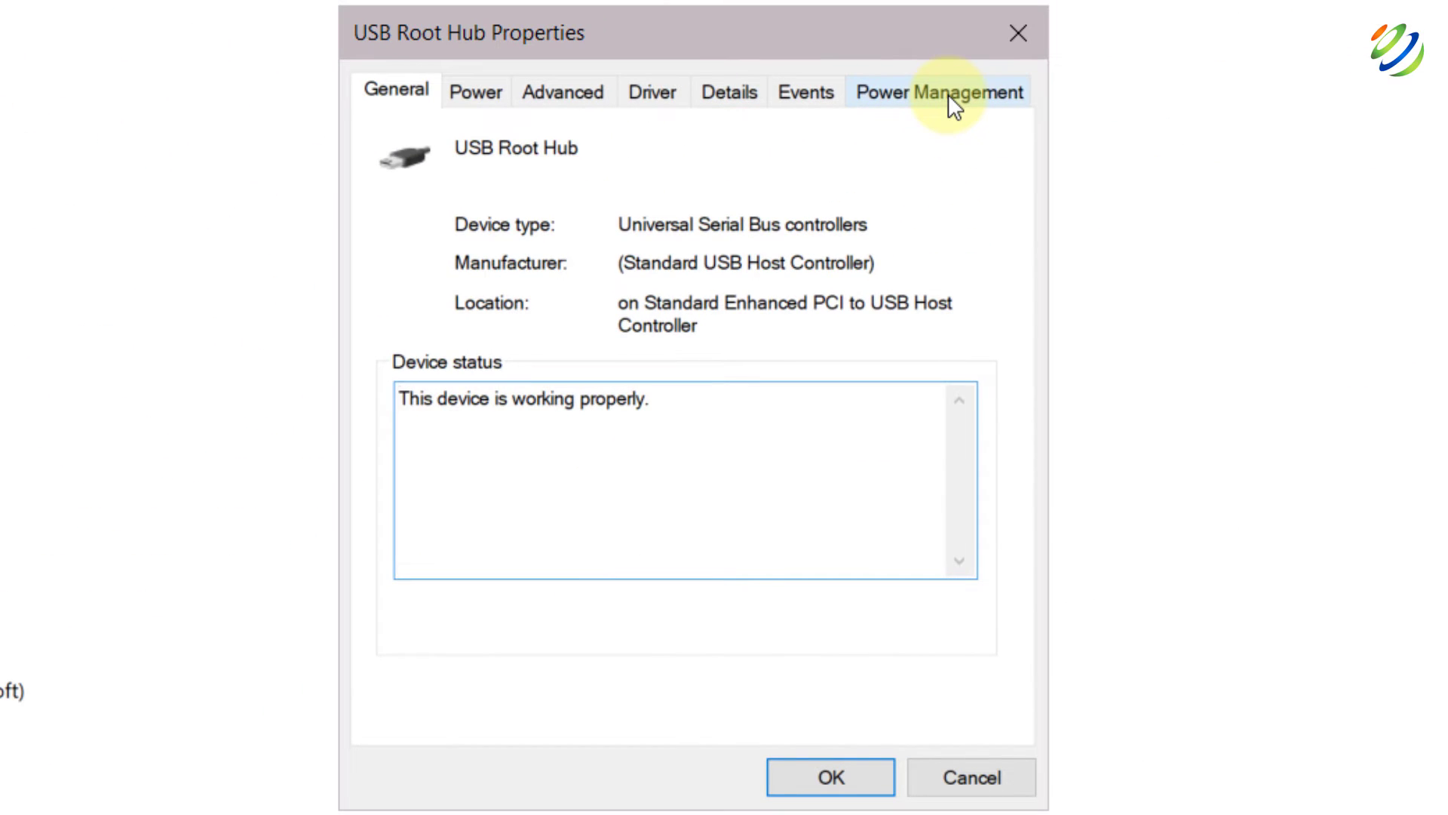
left_click(948, 94)
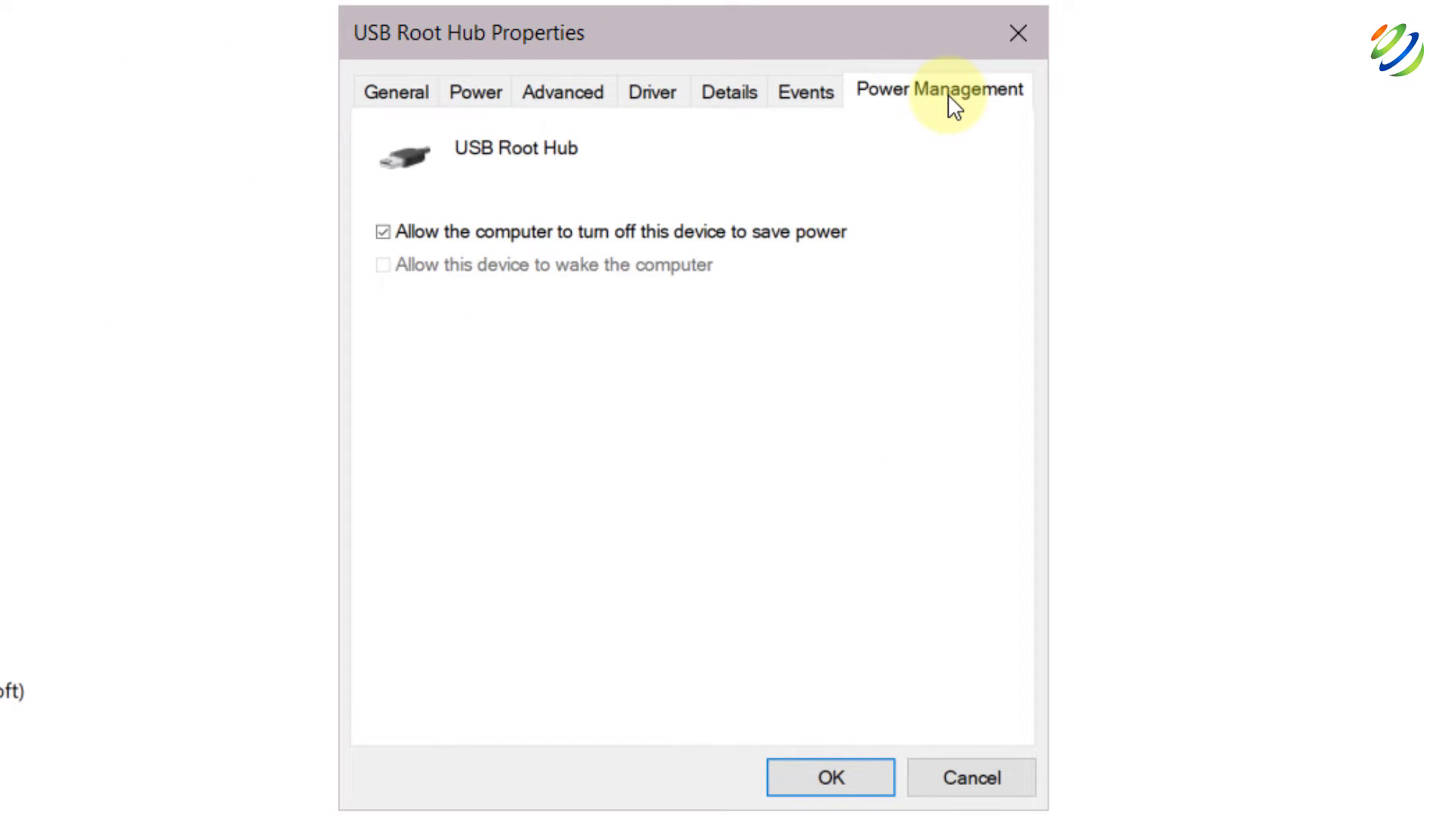
left_click(384, 232)
left_click(783, 779)
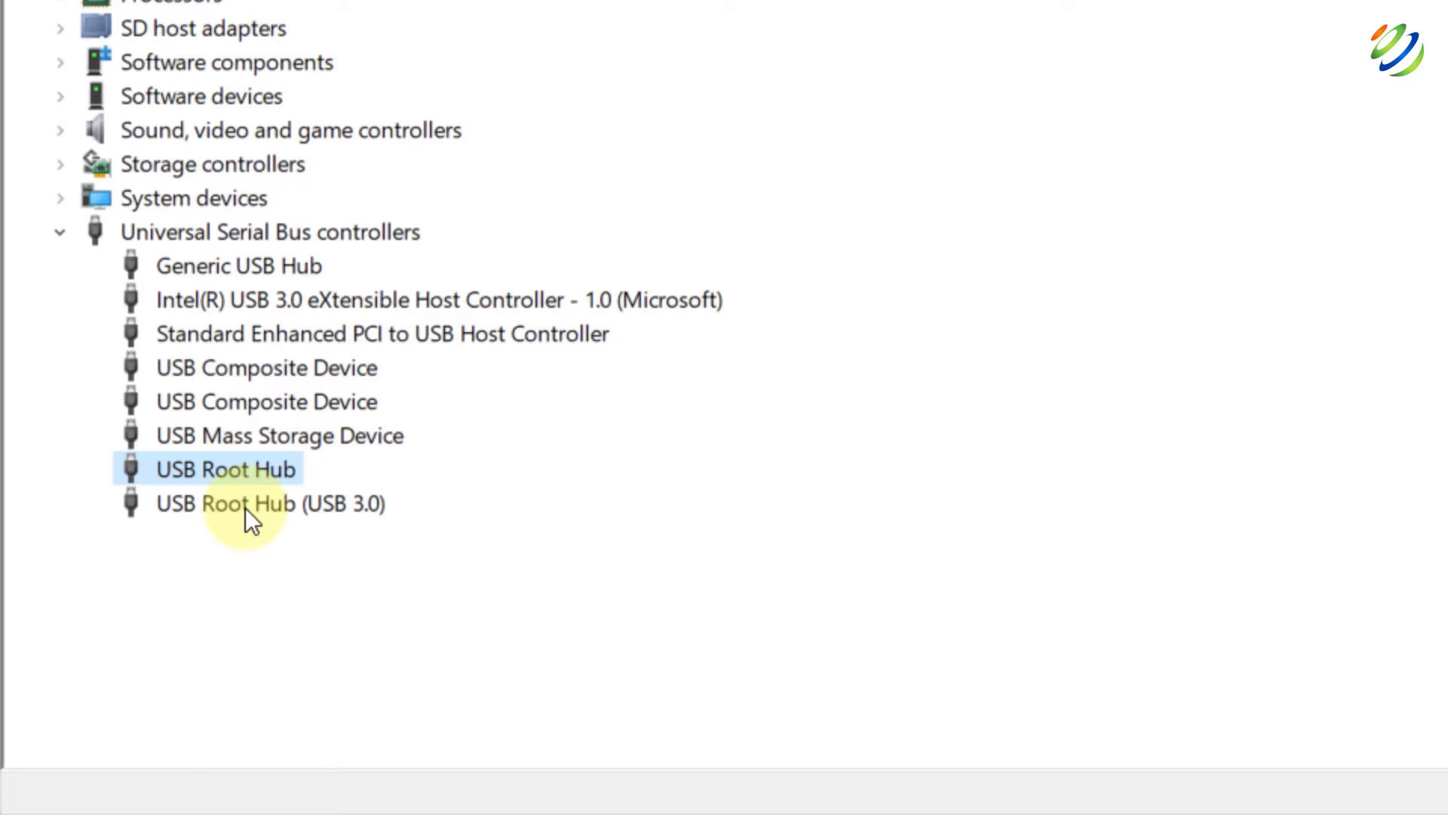
Uncheck the same power-saving option for USB Root Hub (USB 3.0)
right_click(246, 509)
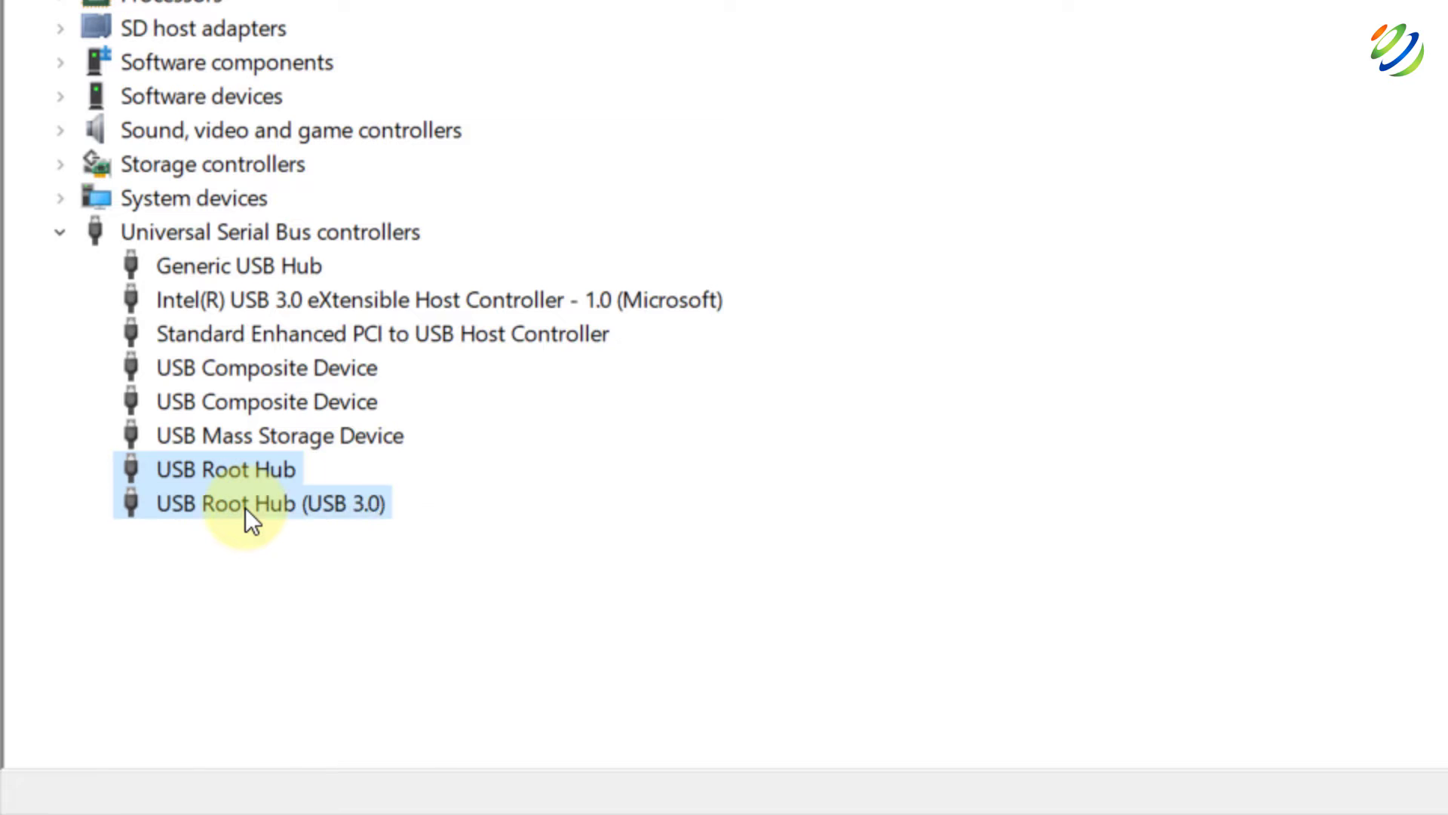
left_click(347, 722)
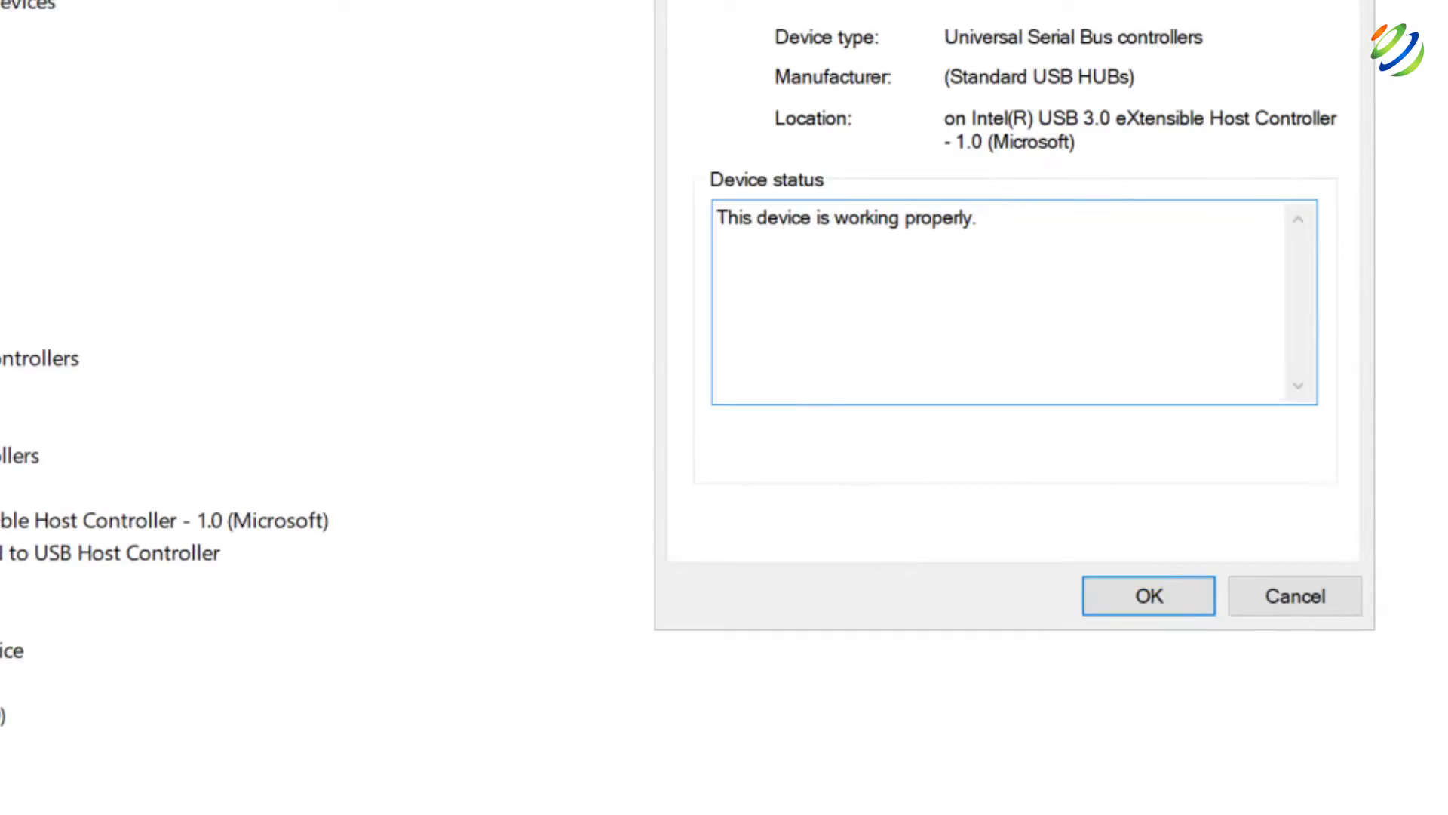
left_click(784, 91)
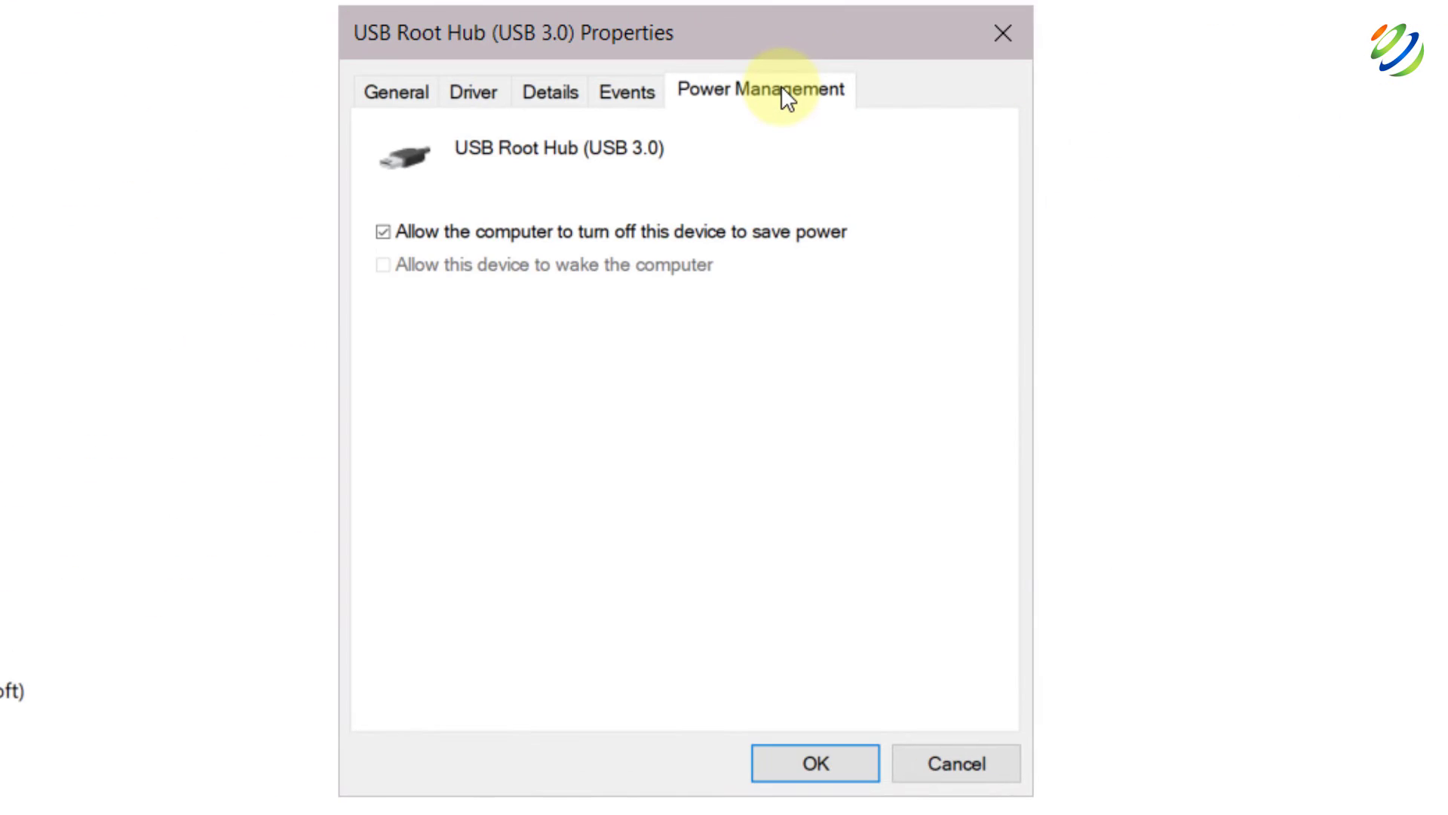
left_click(381, 232)
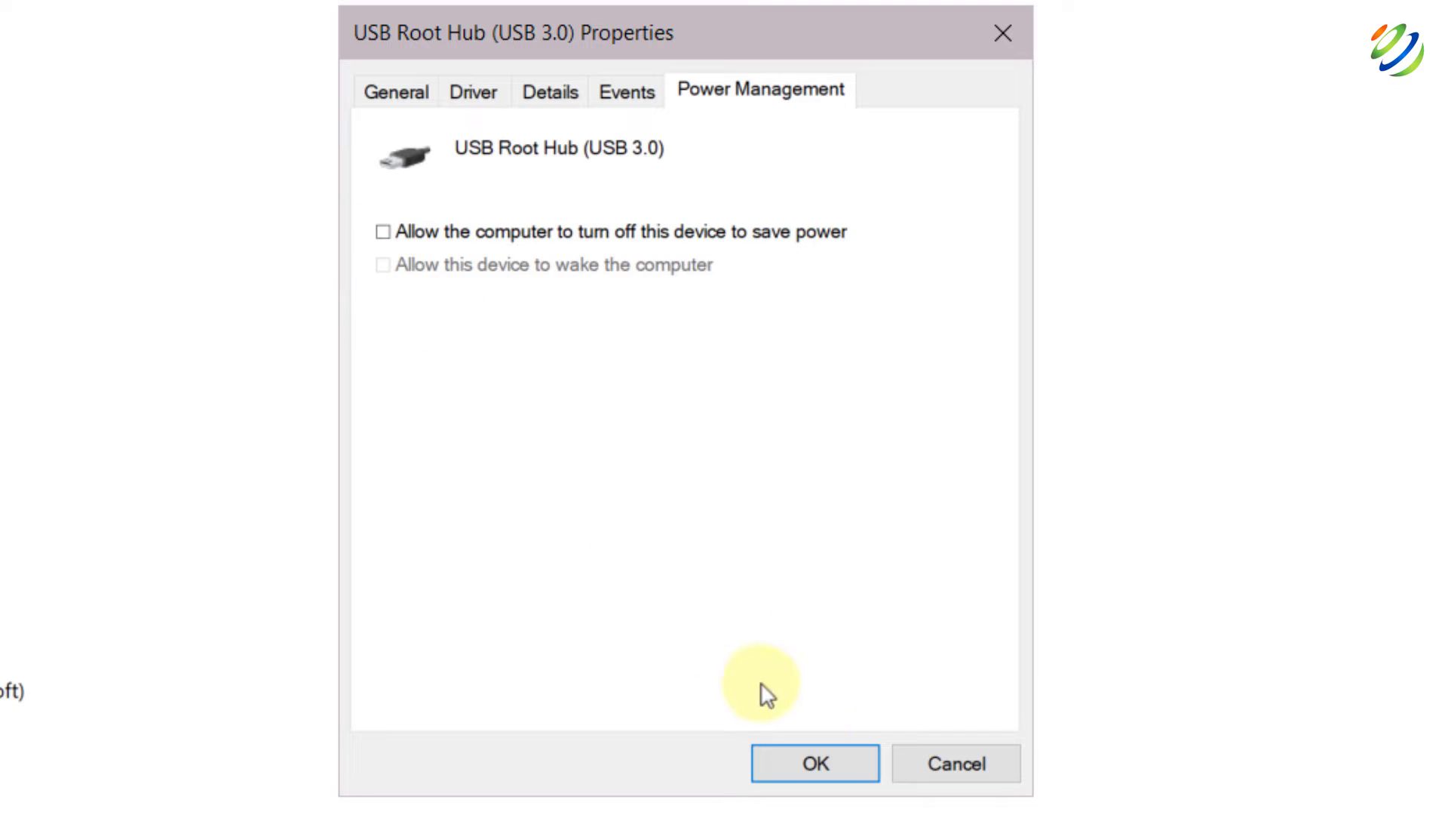
left_click(825, 763)
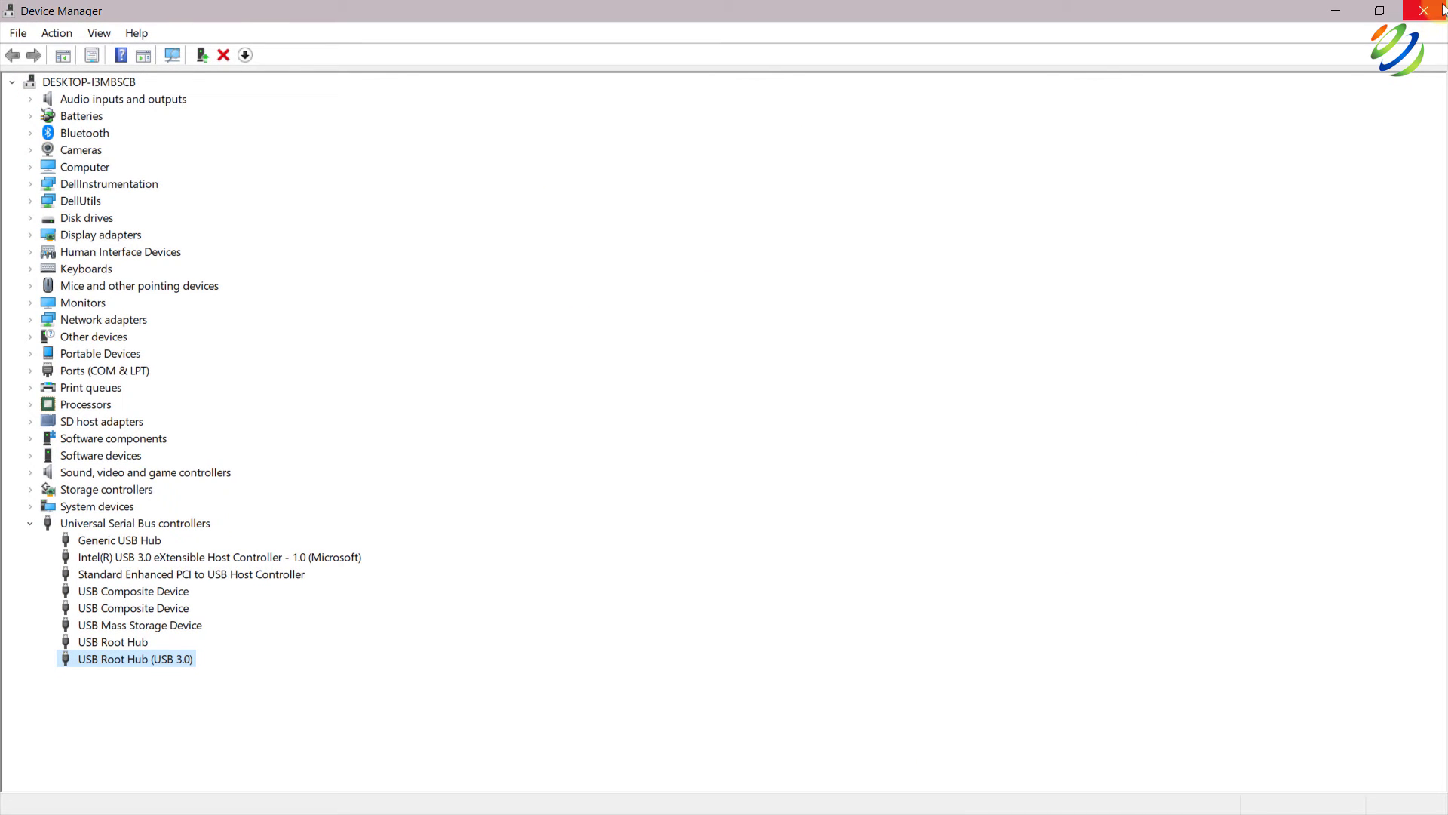
Close Device Manager and go back to the Power Options plan selection page
left_click(1424, 10)
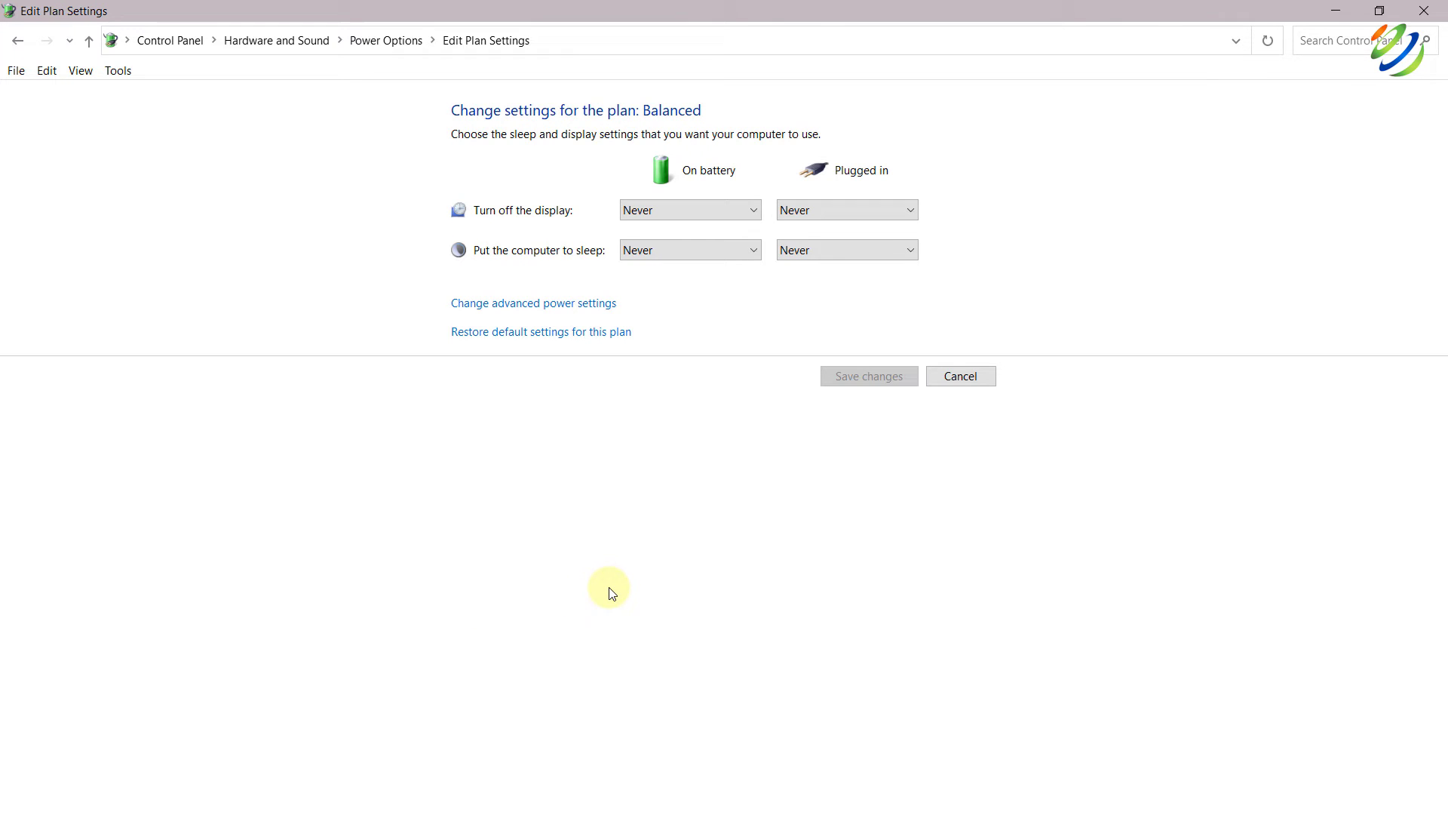
left_click(17, 40)
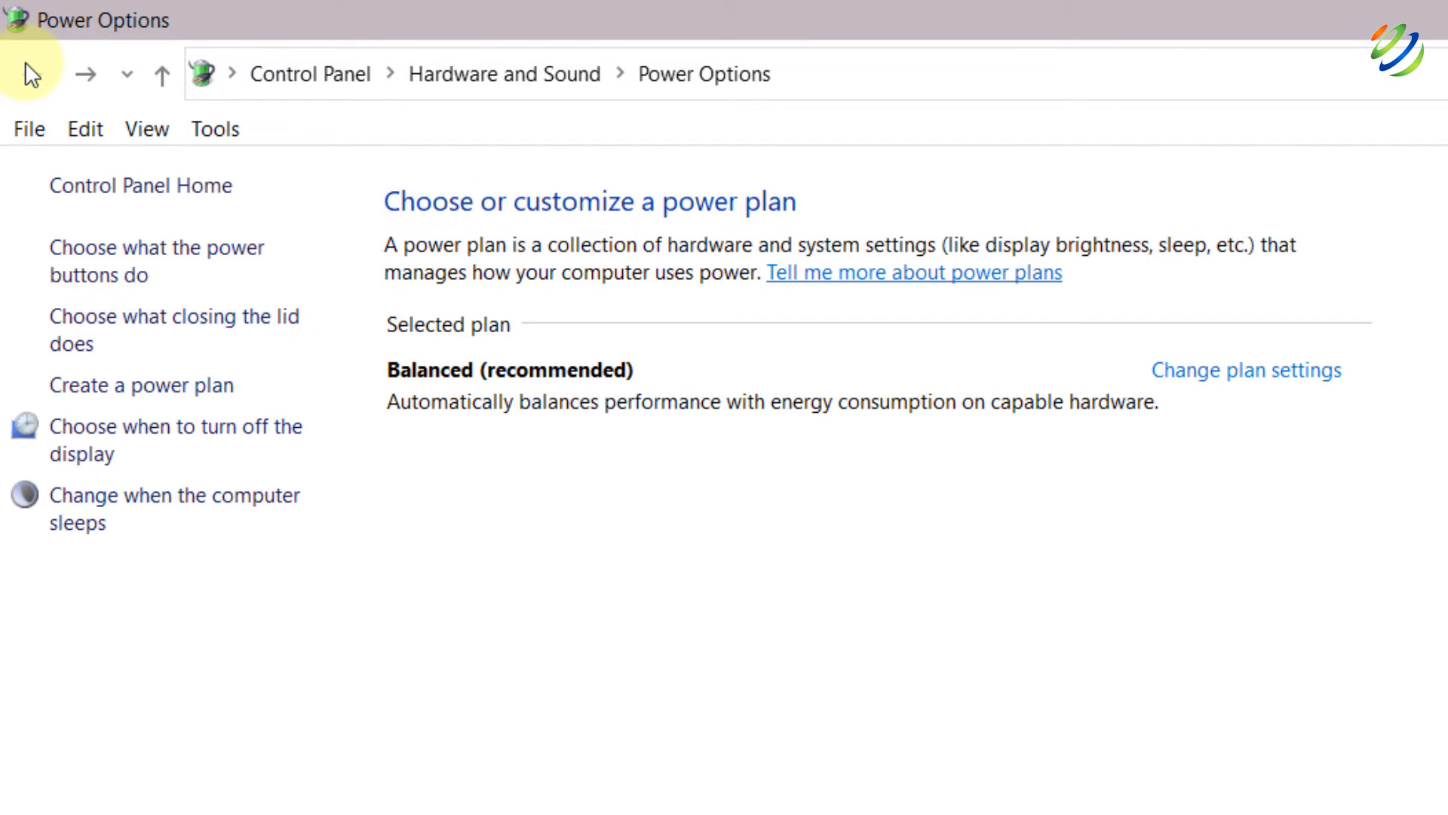
Unlock the shutdown settings under 'Choose what the power buttons do' and uncheck 'Turn on fast startup'
left_click(141, 264)
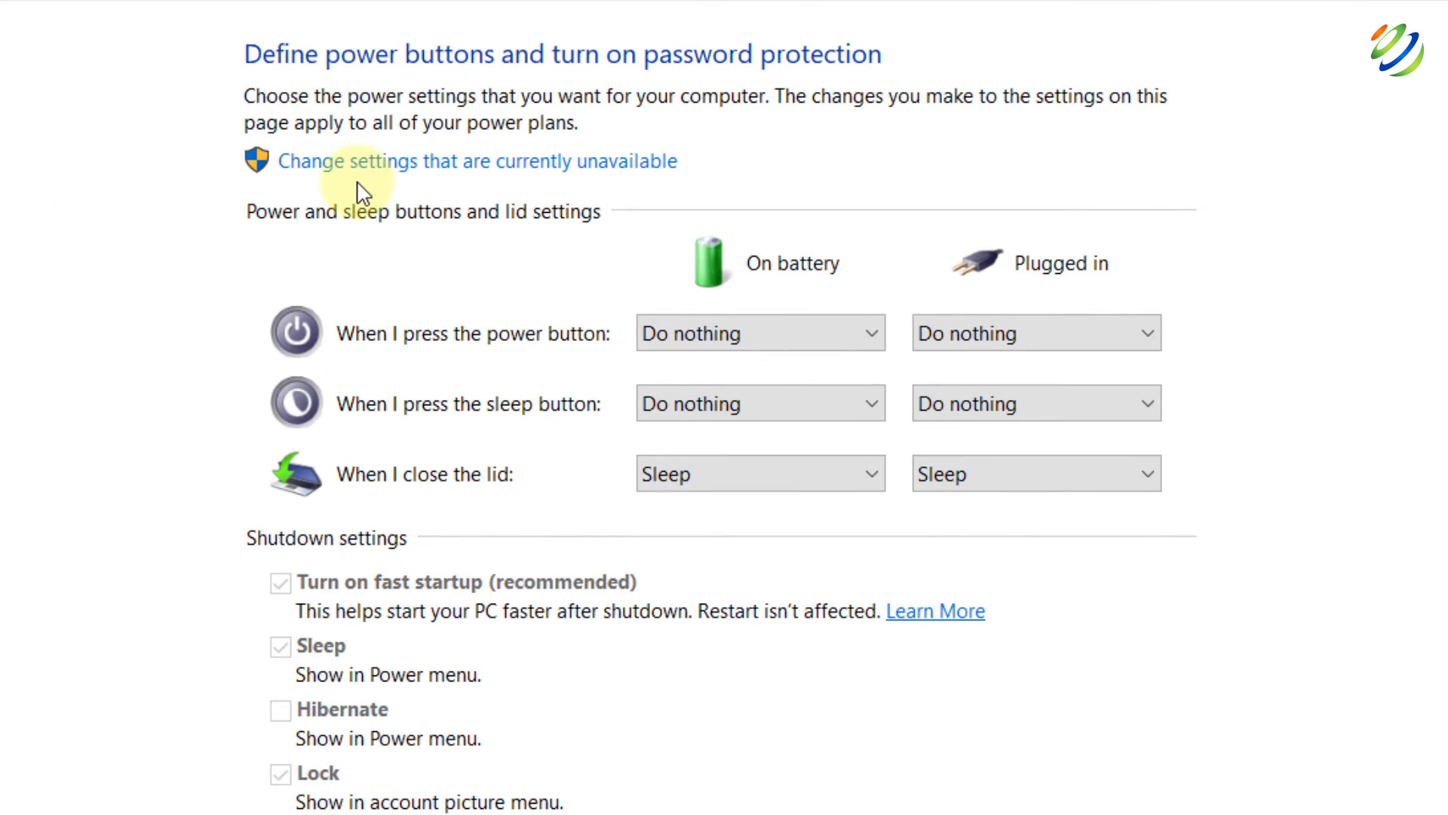
left_click(480, 161)
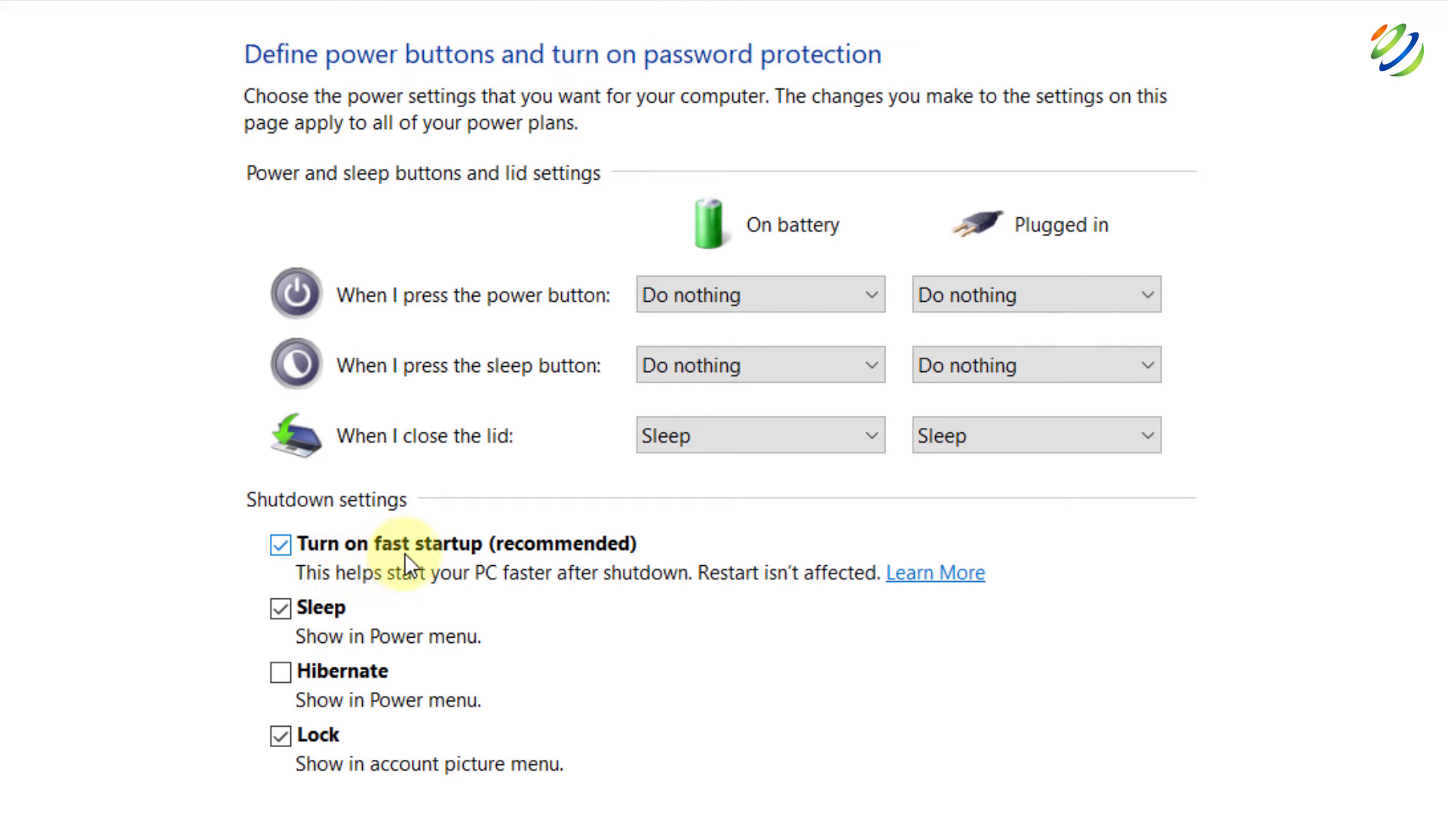
left_click(280, 550)
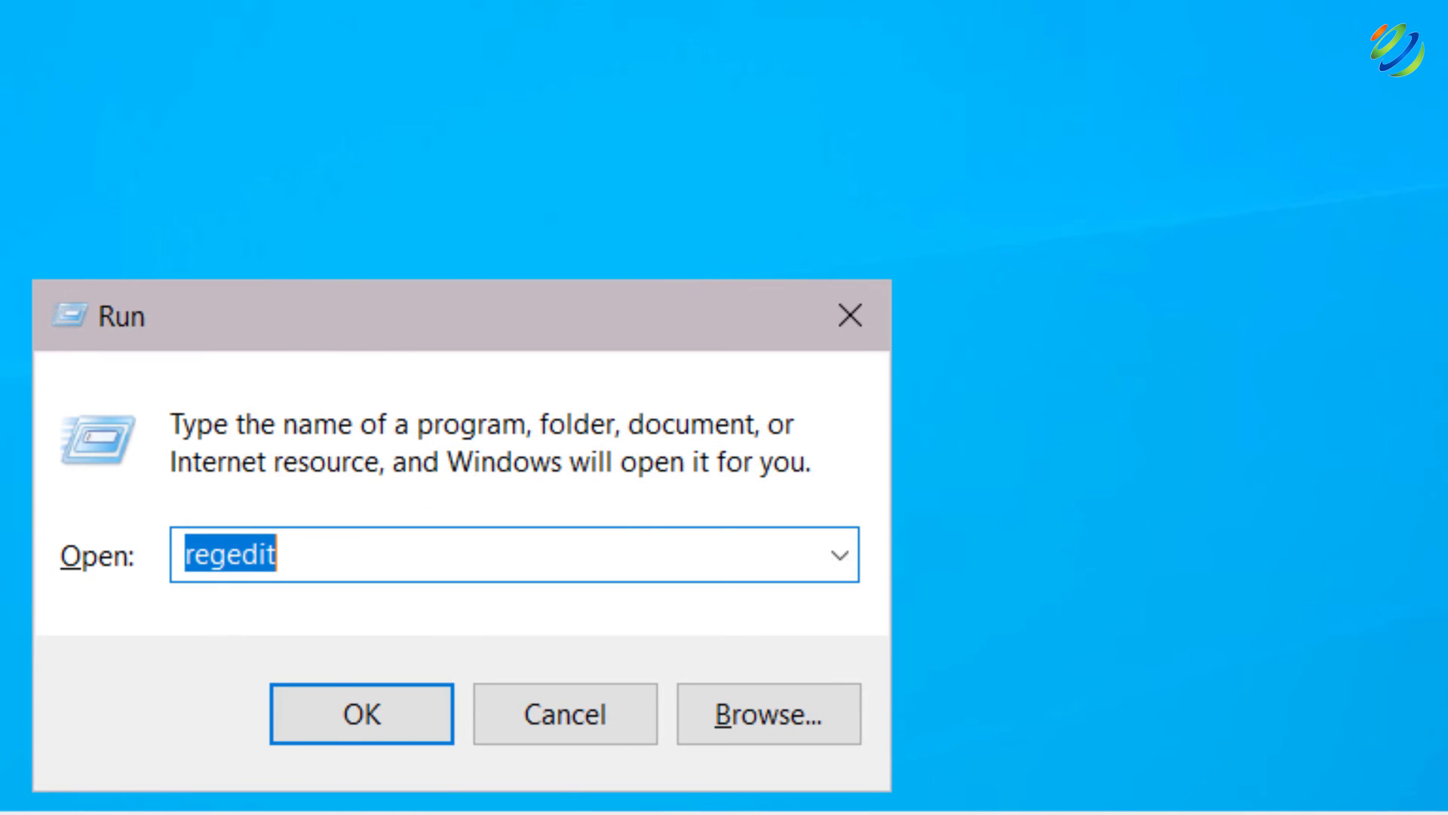
Launch regedit and navigate to HKLM\SYSTEM\CurrentControlSet\Control\Class\{4d36e965-e325-11ce-bfc1-08002be10318}
key("Return")
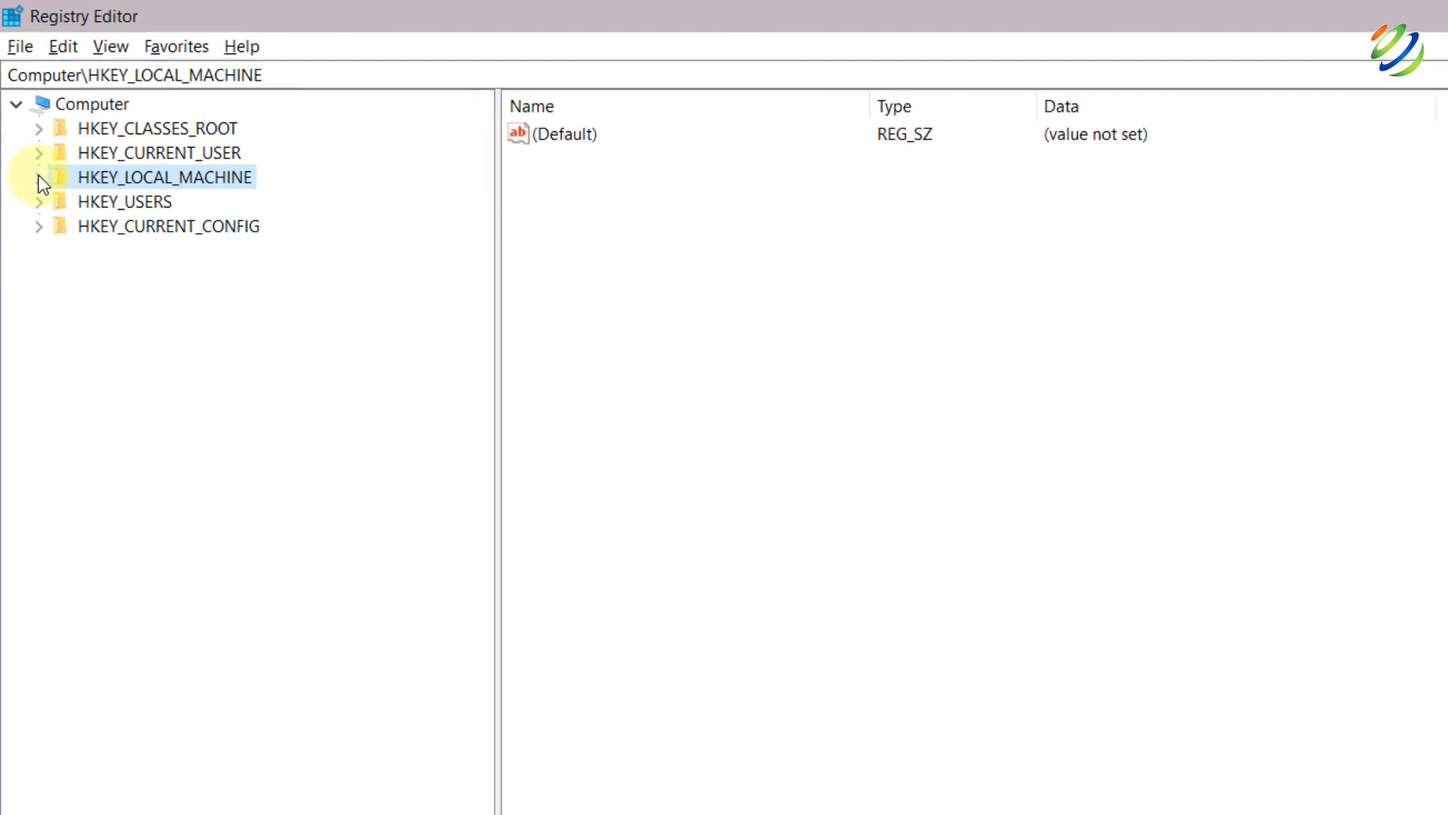
left_click(39, 177)
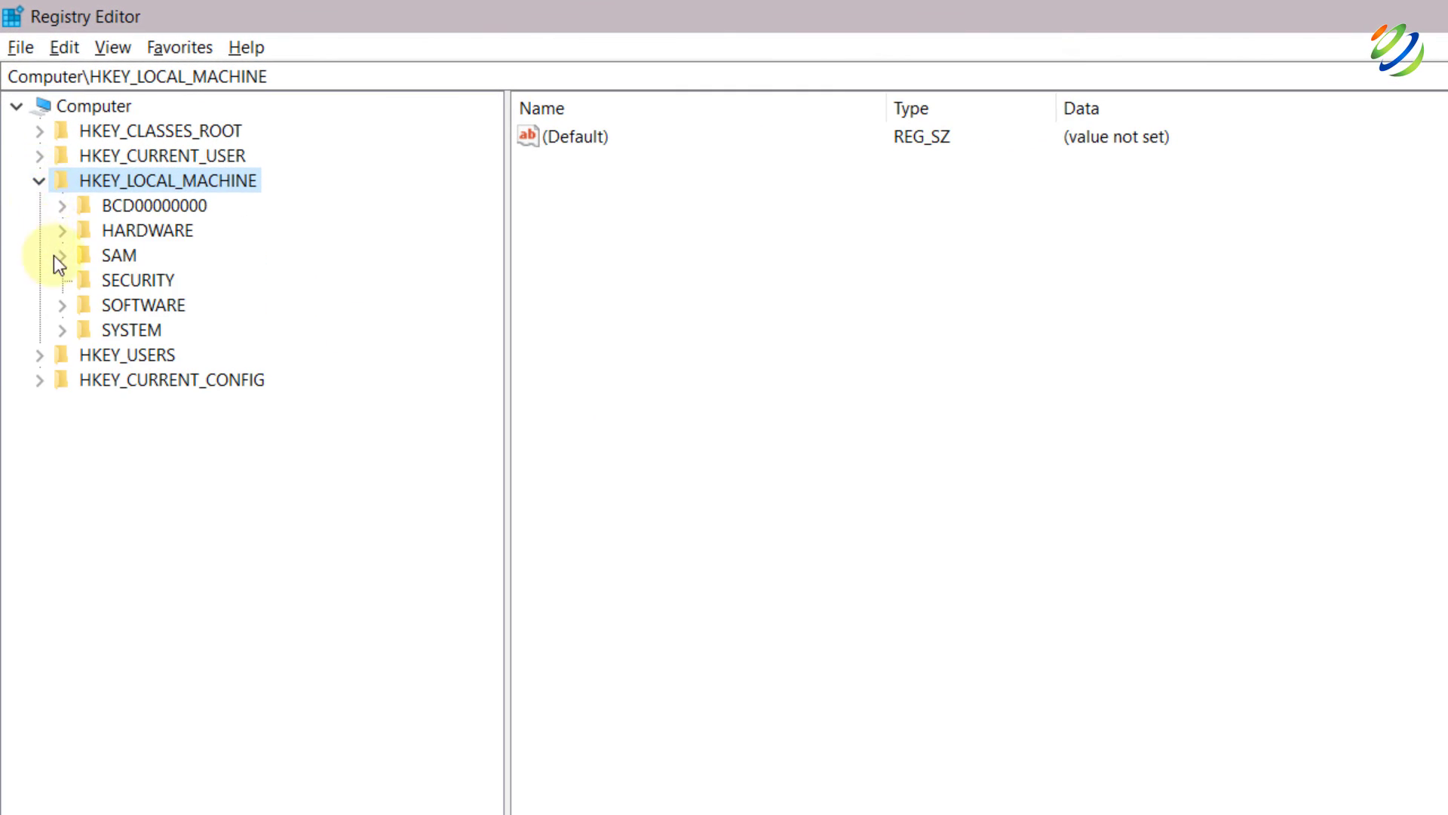
left_click(63, 330)
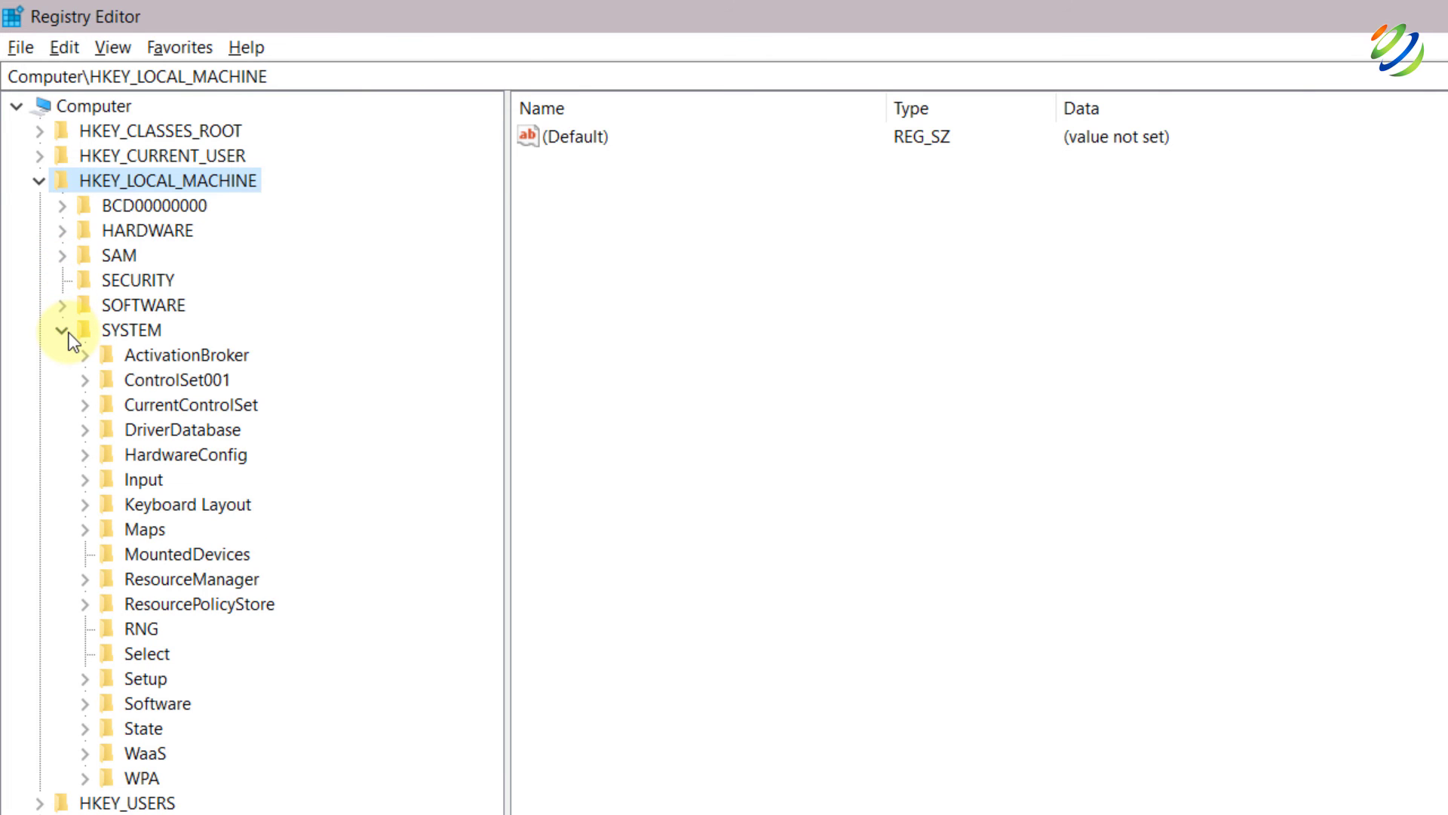
left_click(85, 405)
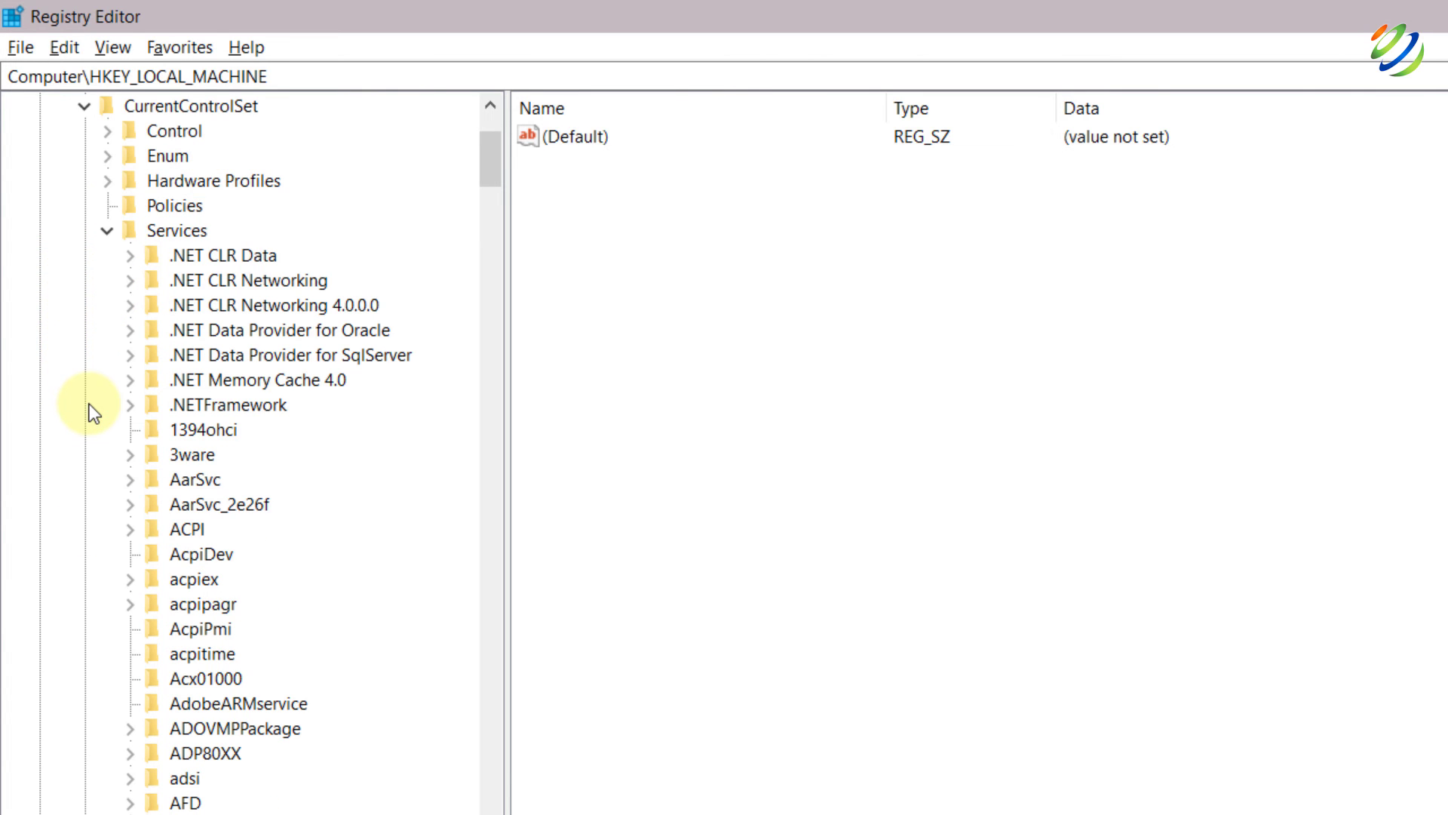
left_click(181, 404)
key("c")
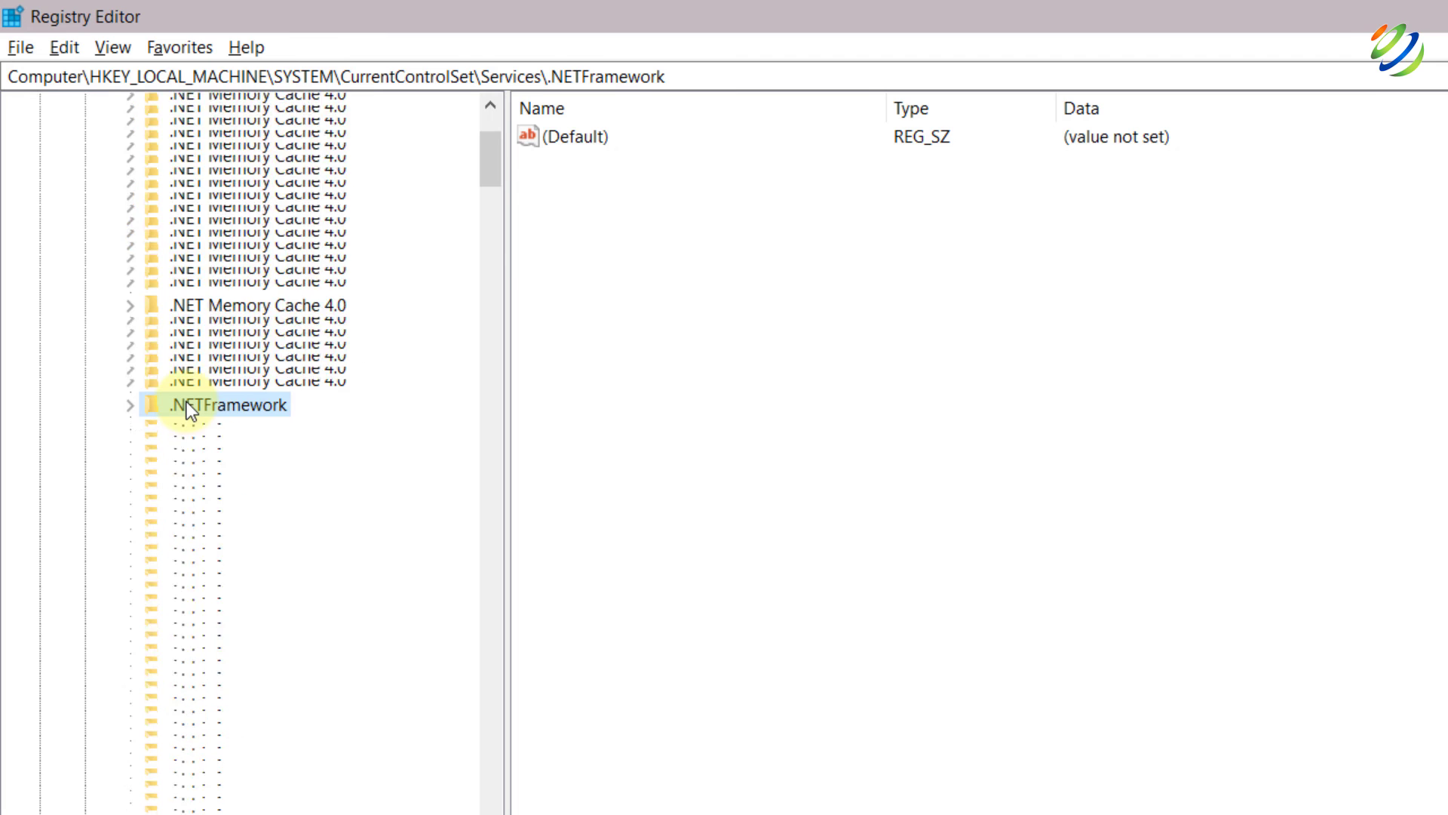
key("c")
key("c")
key("c")
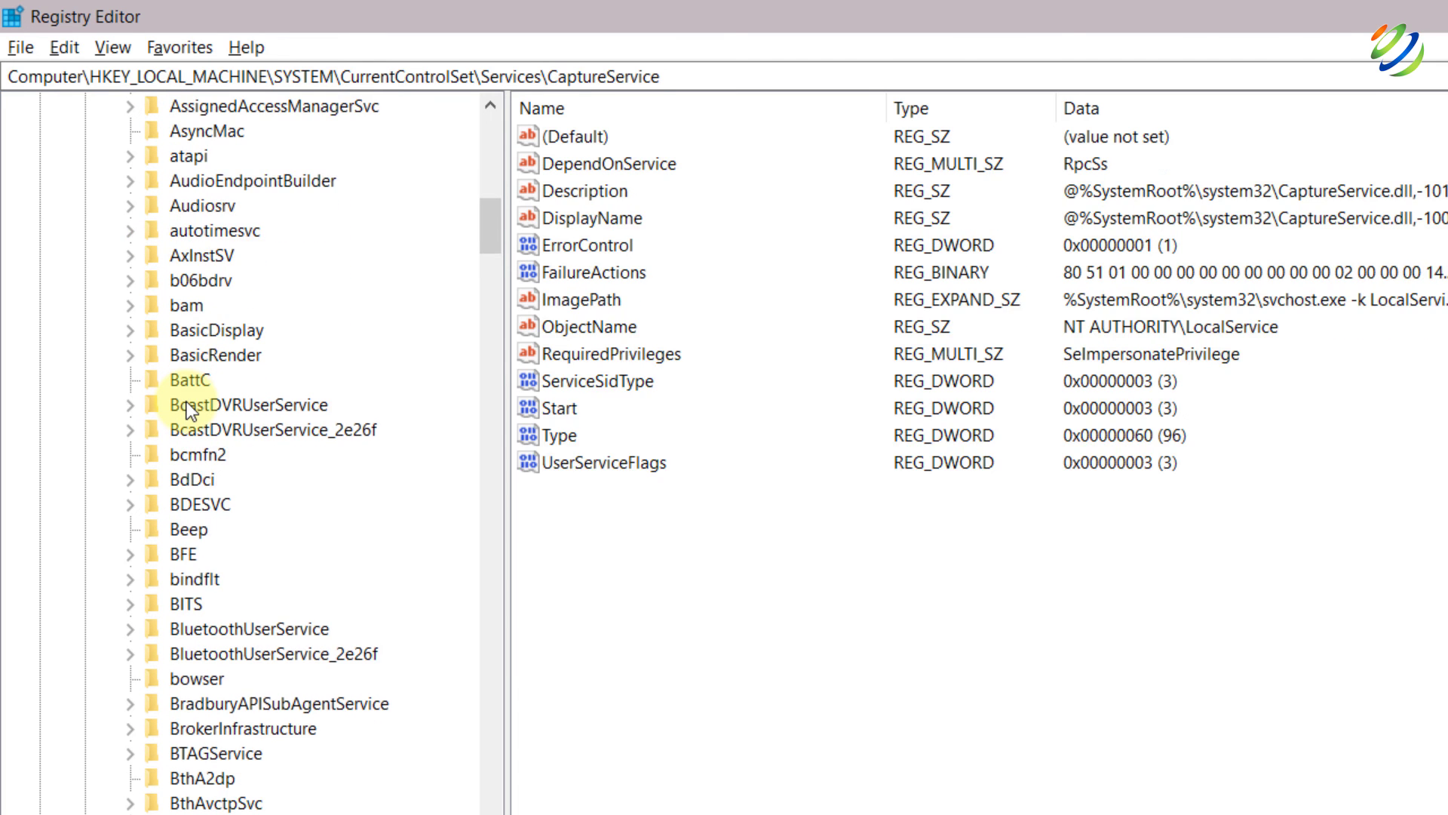
key("c")
key("c")
key("c")
key("c")
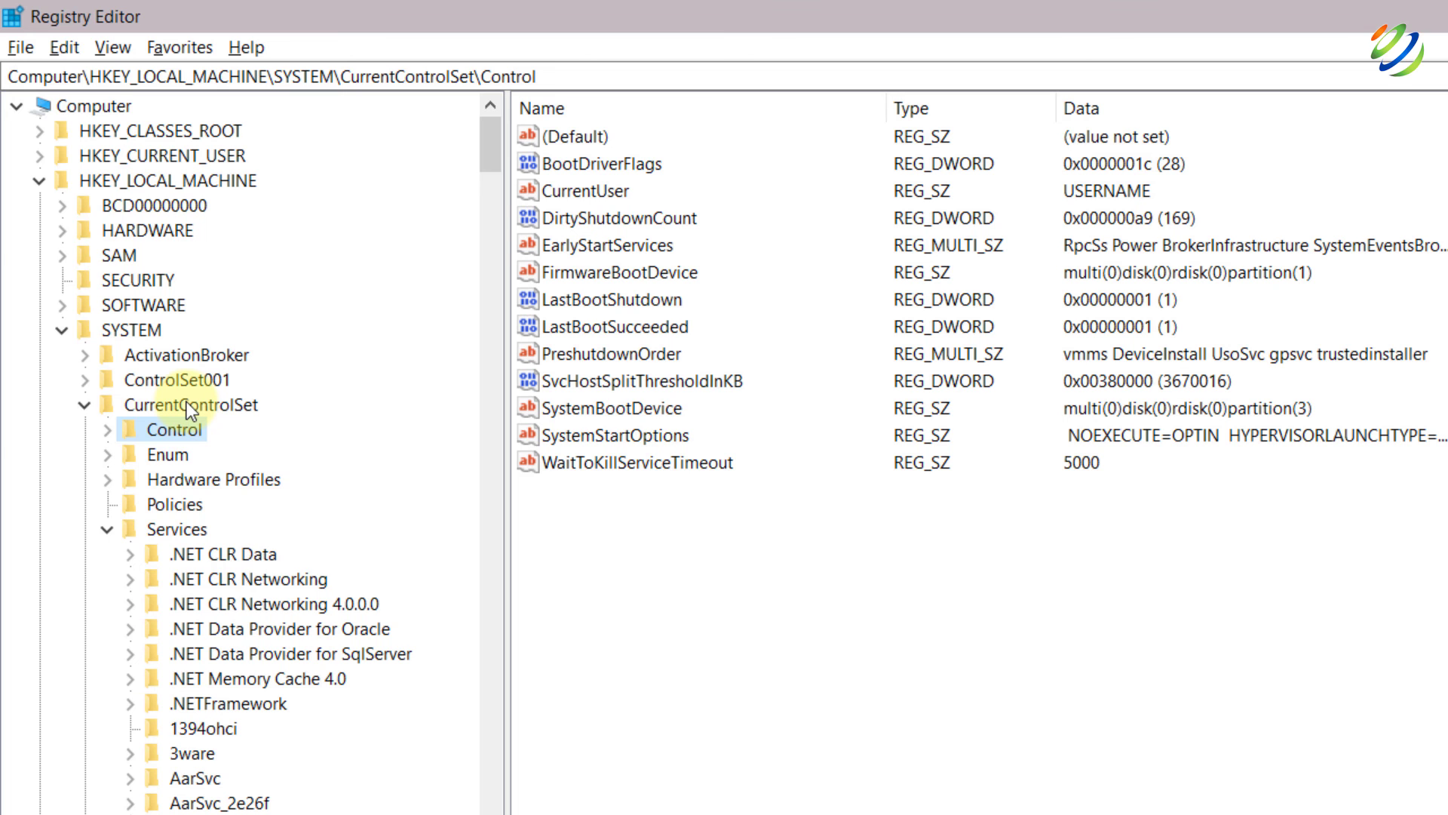
key("Right")
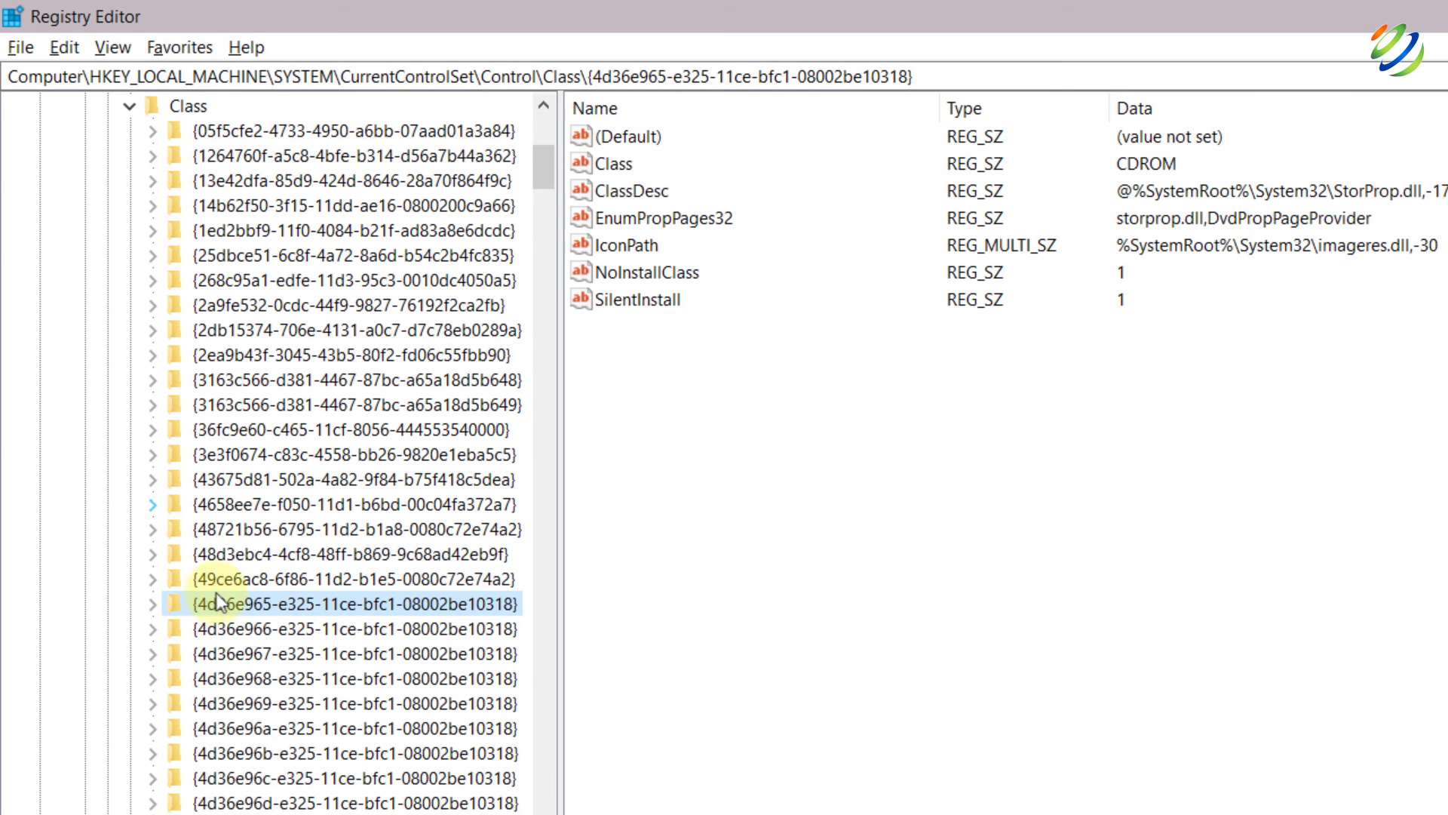